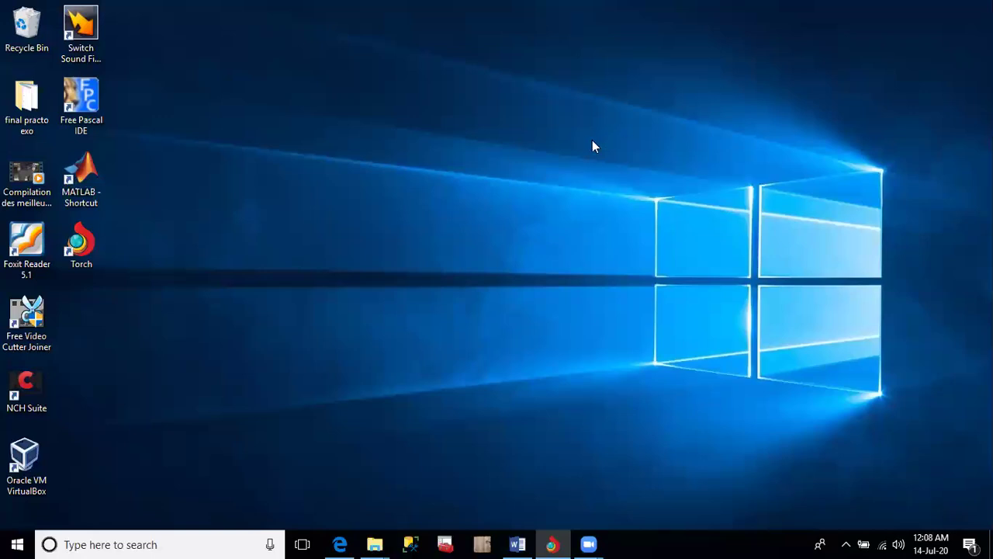
Create a new folder on the desktop and name it with the person's full name.
{"action": "right_click", "coordinate": [525, 167]}
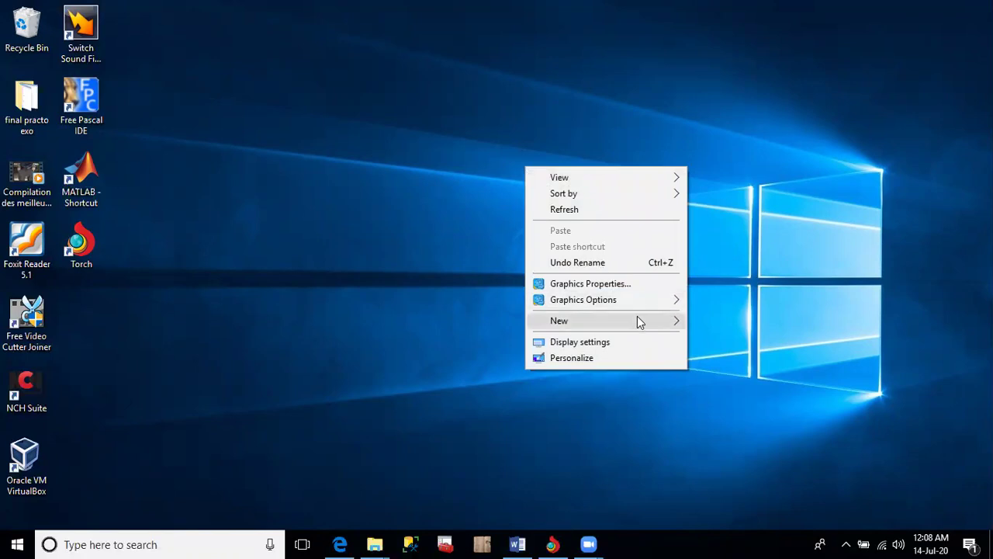
{"action": "mouse_move", "coordinate": [639, 322]}
{"action": "left_click", "coordinate": [697, 323]}
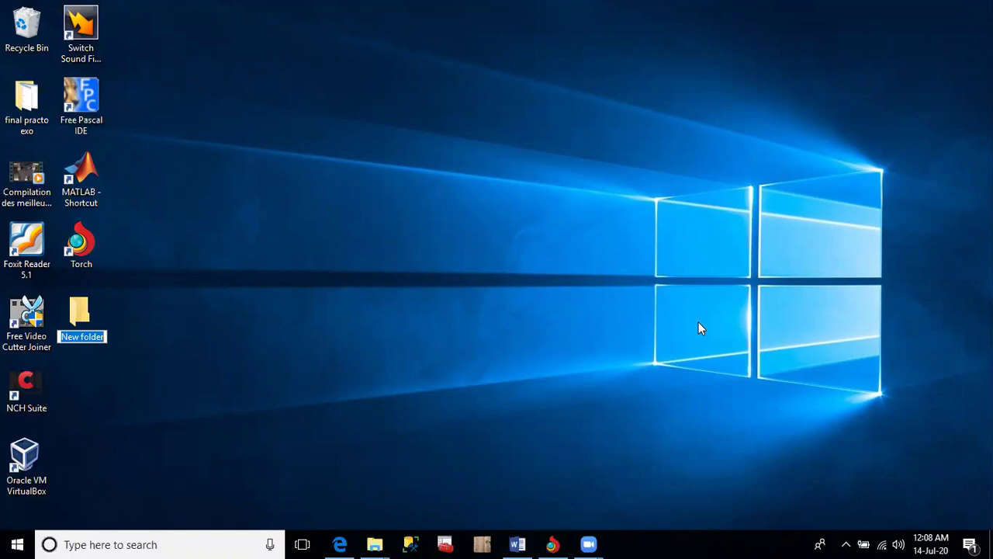
{"action": "type", "text": "Zio"}
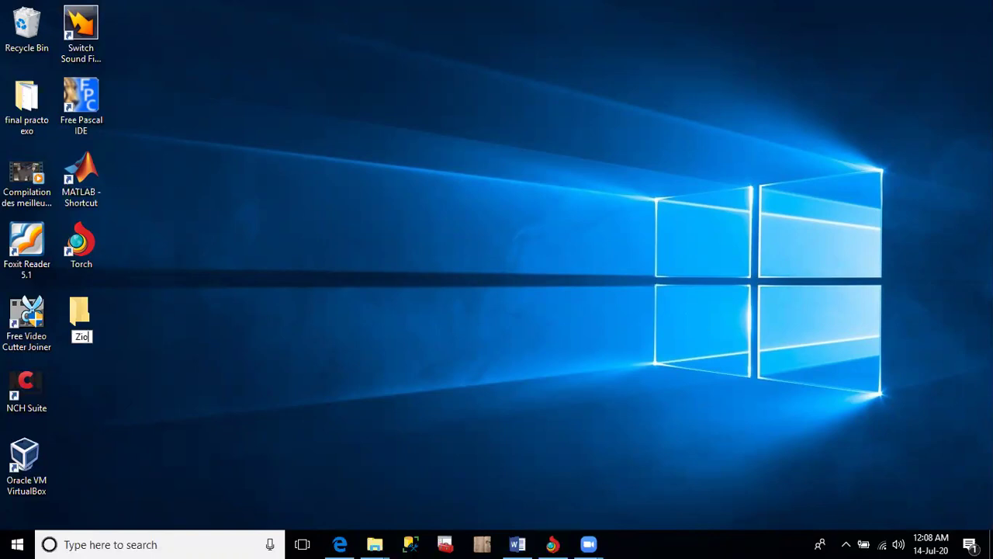
{"action": "type", "text": "n Holyc"}
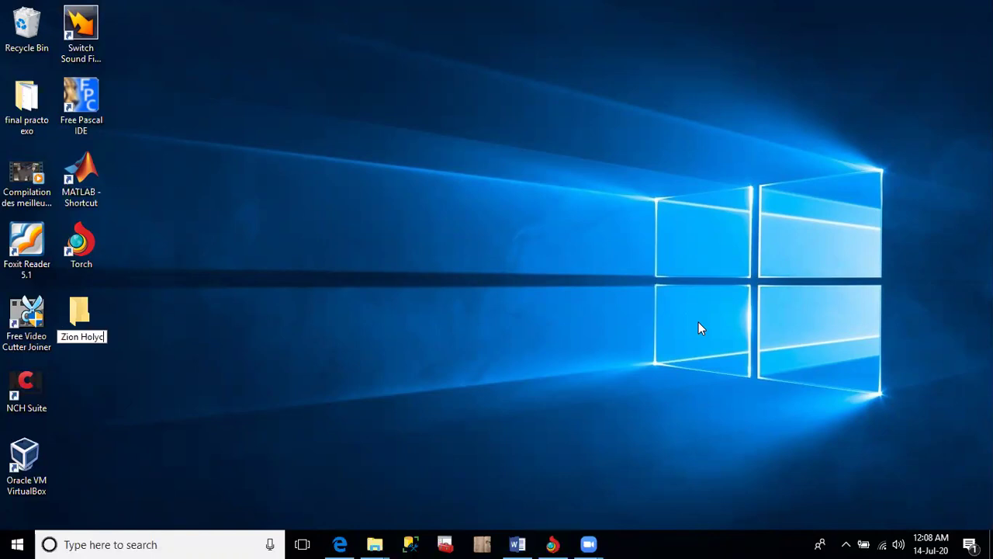
{"action": "type", "text": "ity"}
{"action": "key", "text": "Return"}
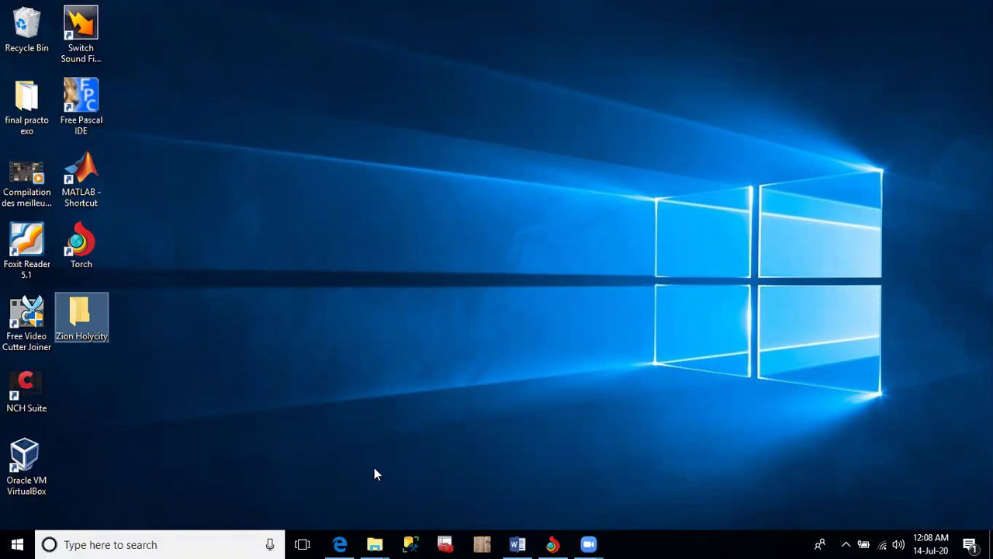
Launch Word 2016, create a blank document and maximize its window.
{"action": "left_click", "coordinate": [133, 543]}
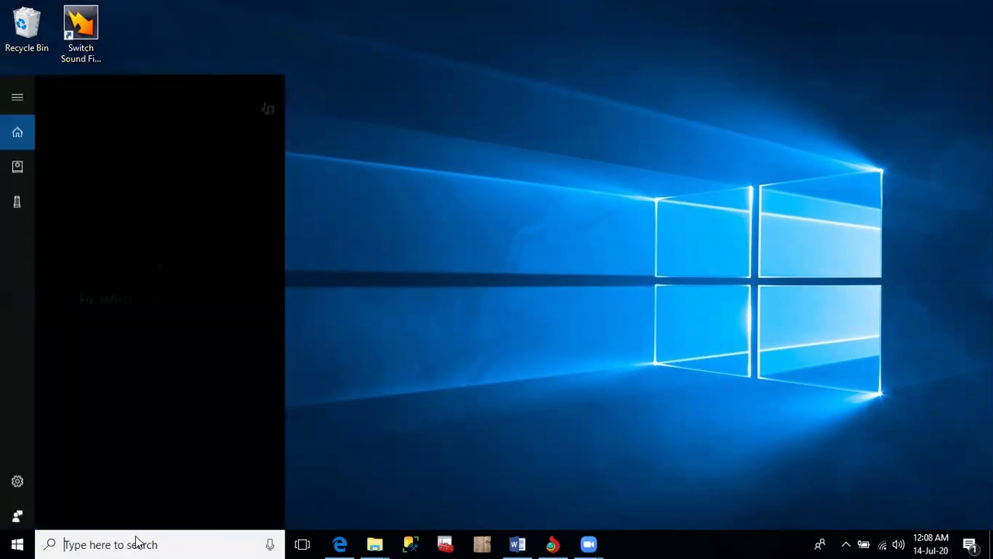
{"action": "type", "text": "w"}
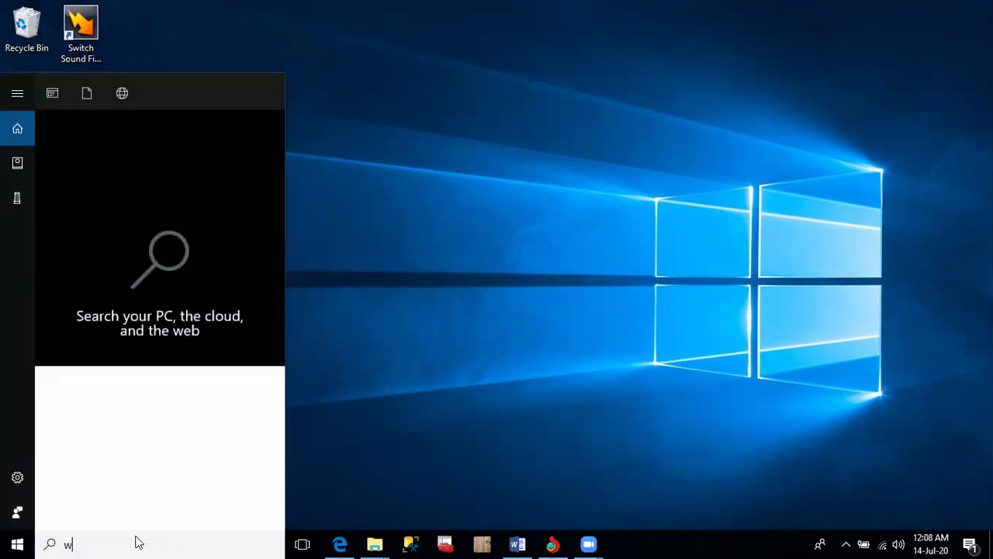
{"action": "type", "text": "or"}
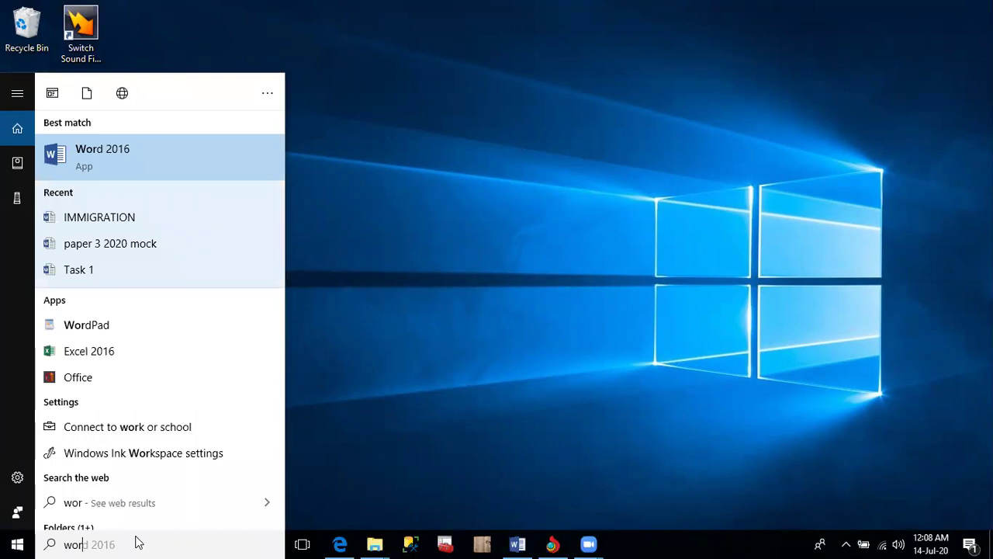
{"action": "left_click", "coordinate": [190, 156]}
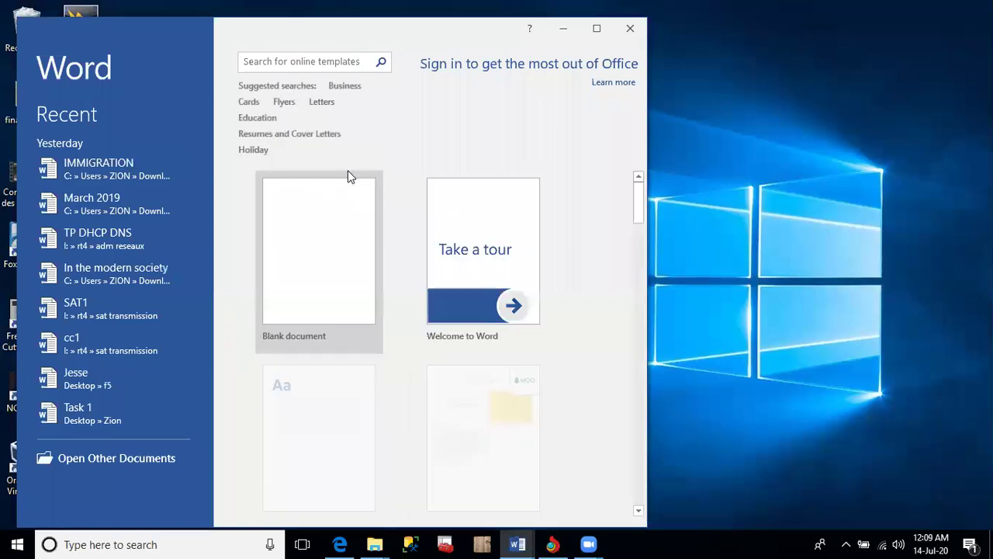
{"action": "left_click", "coordinate": [295, 249]}
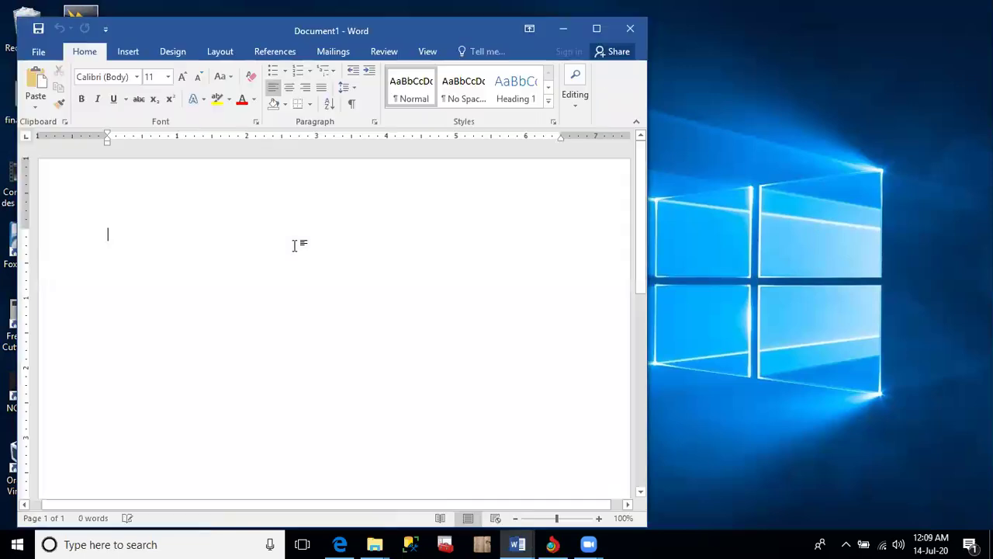
{"action": "left_click", "coordinate": [596, 30]}
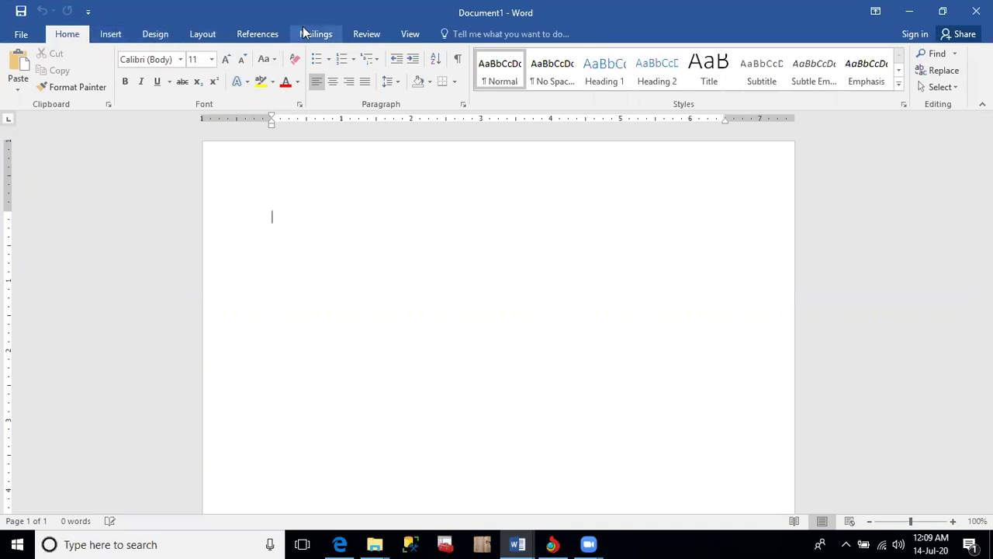
Set the page size to A4 and paste the copied IMMIGRATION text into the document.
{"action": "left_click", "coordinate": [203, 35]}
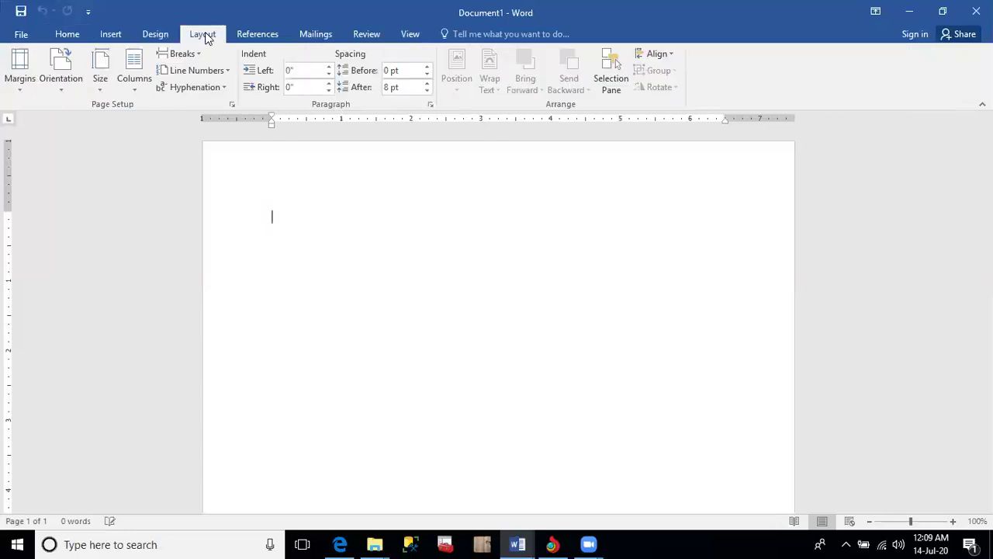
{"action": "left_click", "coordinate": [102, 89]}
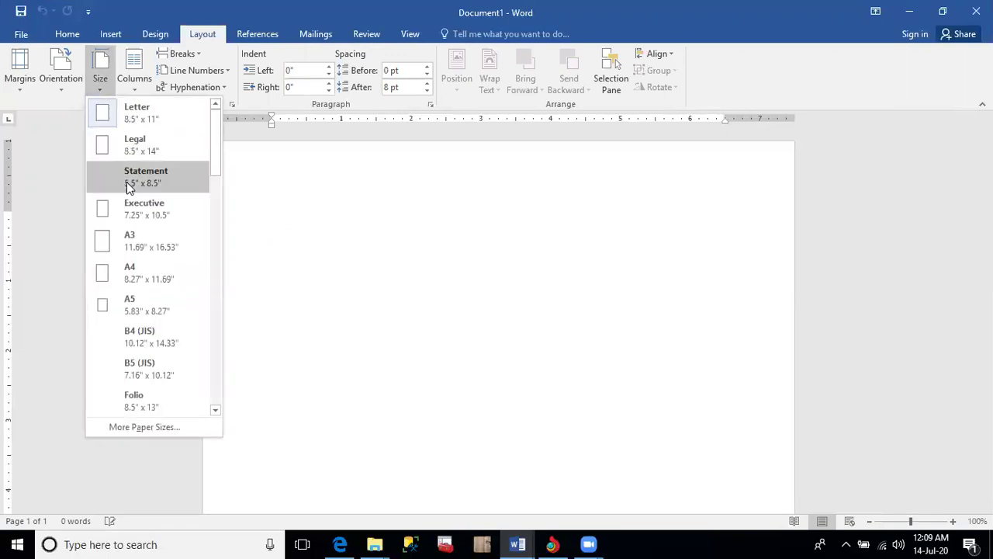
{"action": "left_click", "coordinate": [130, 268]}
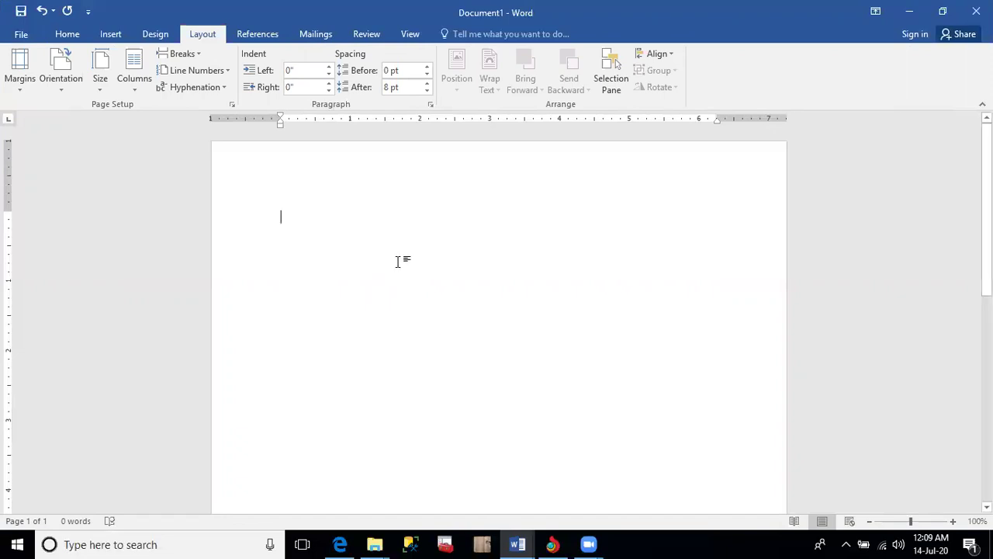
{"action": "key", "text": "ctrl+v"}
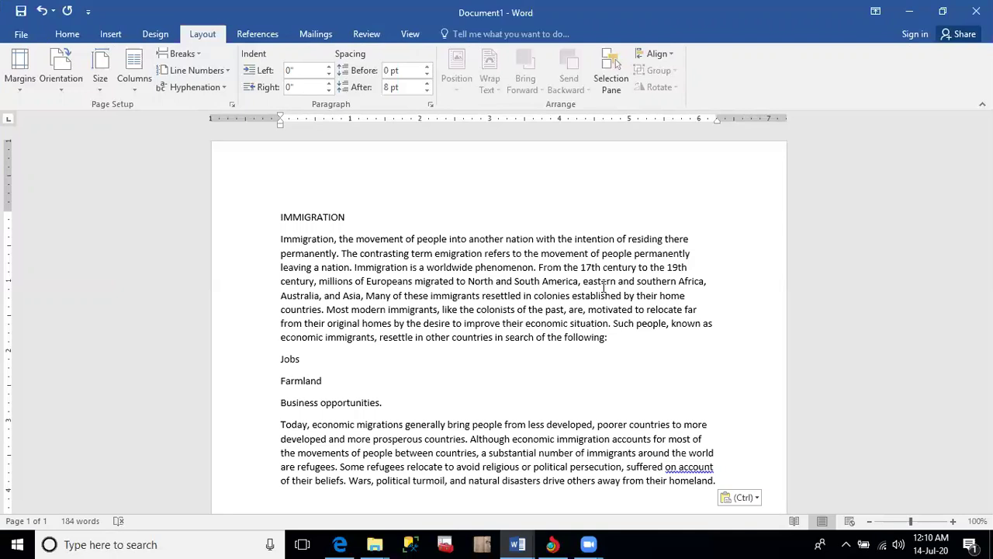
Make the title IMMIGRATION bold, italic and underlined.
{"action": "left_click", "coordinate": [235, 224]}
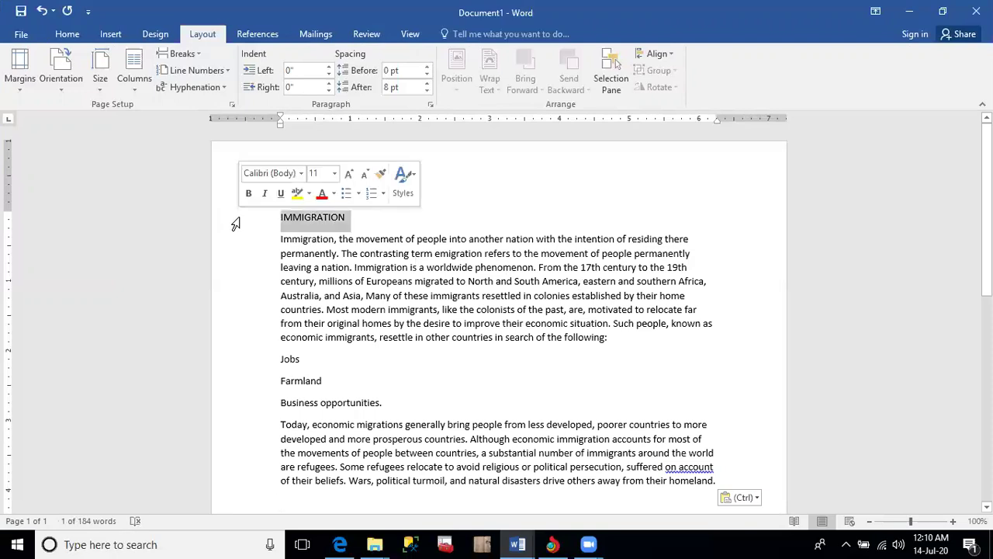
{"action": "left_click", "coordinate": [67, 34]}
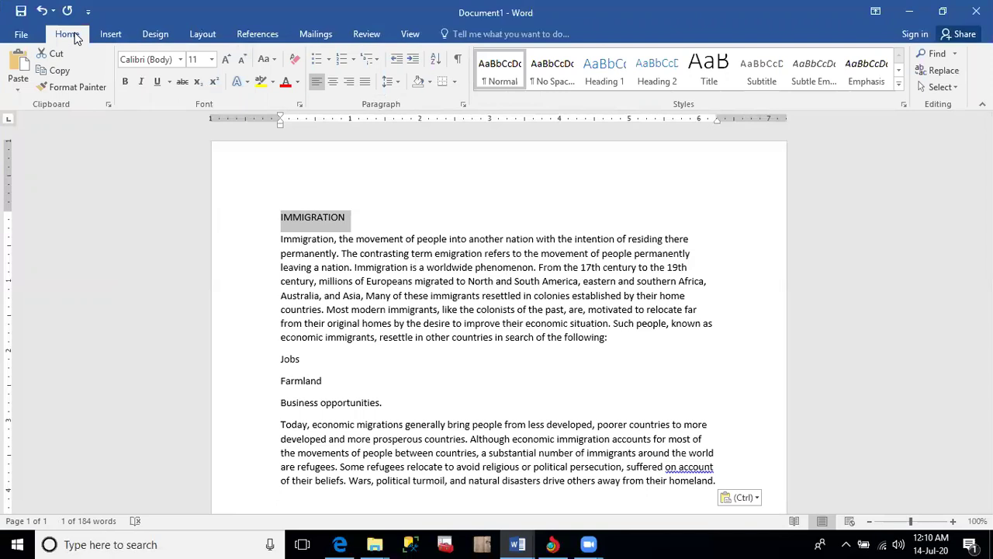
{"action": "left_click", "coordinate": [125, 82]}
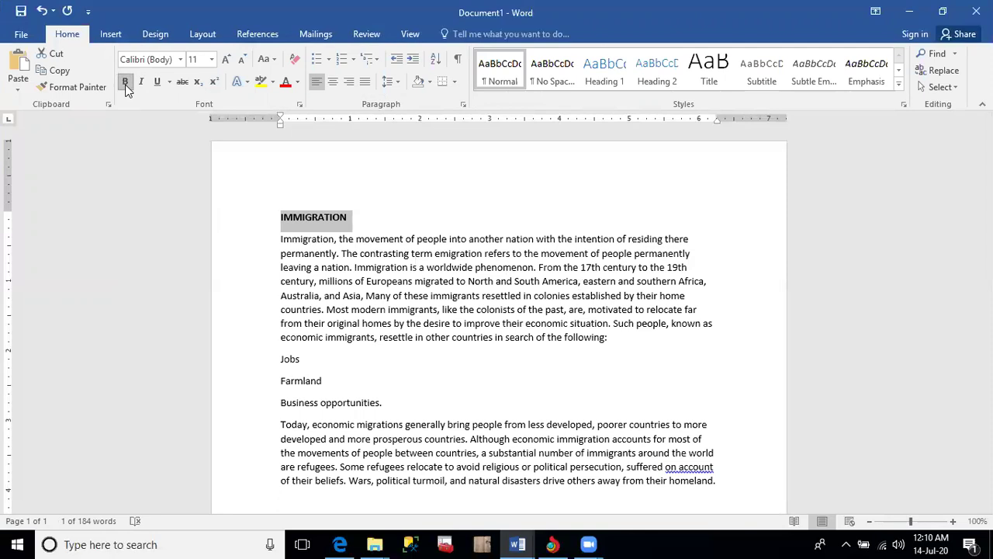
{"action": "left_click", "coordinate": [141, 83]}
{"action": "left_click", "coordinate": [158, 82]}
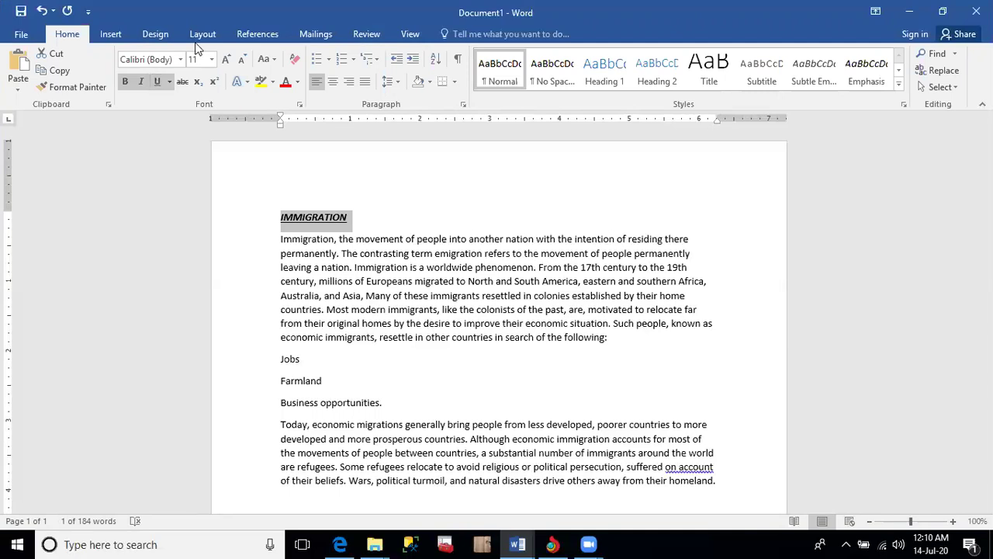
Set the IMMIGRATION title in Tahoma at size 16 and center it.
{"action": "left_click", "coordinate": [155, 59]}
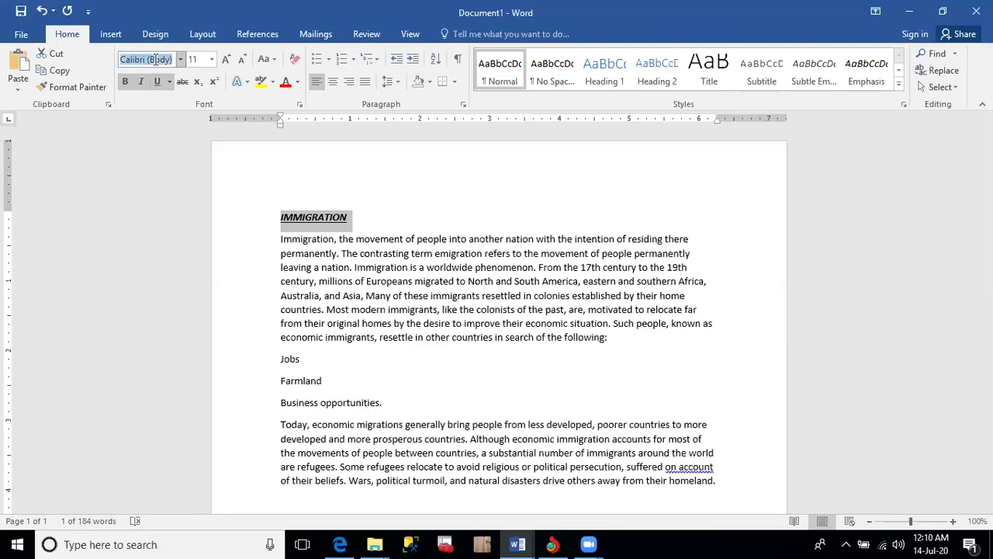
{"action": "type", "text": "Tah"}
{"action": "key", "text": "Return"}
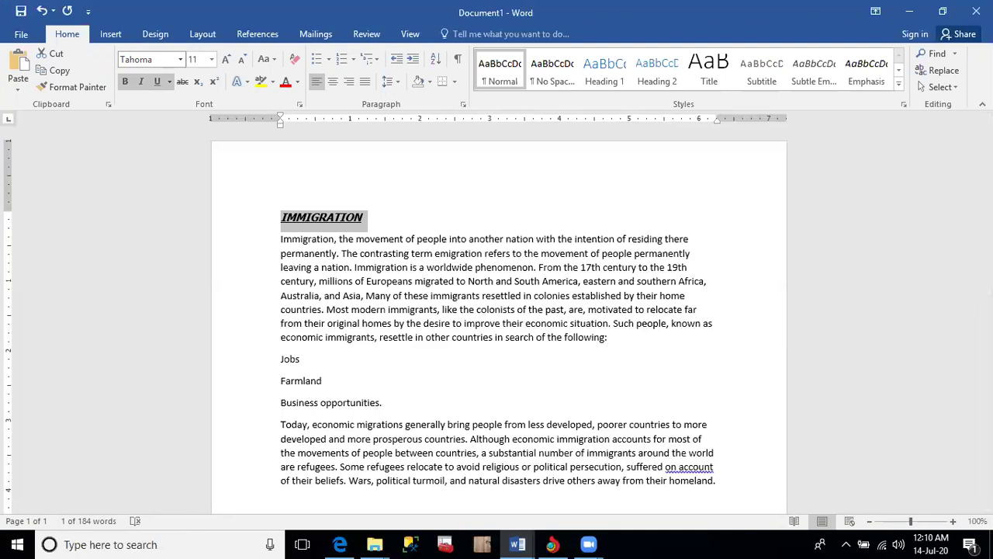
{"action": "left_click", "coordinate": [333, 83]}
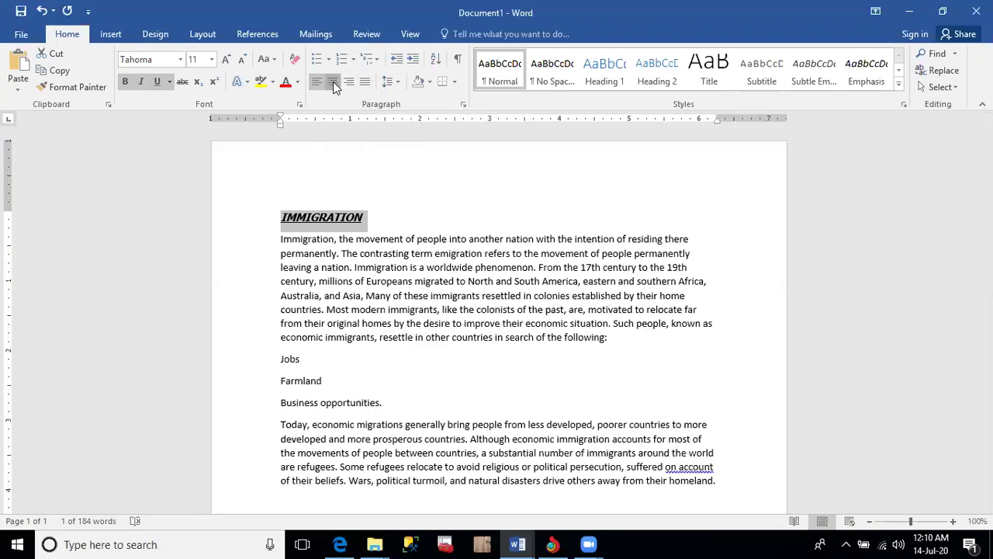
{"action": "left_click", "coordinate": [211, 59]}
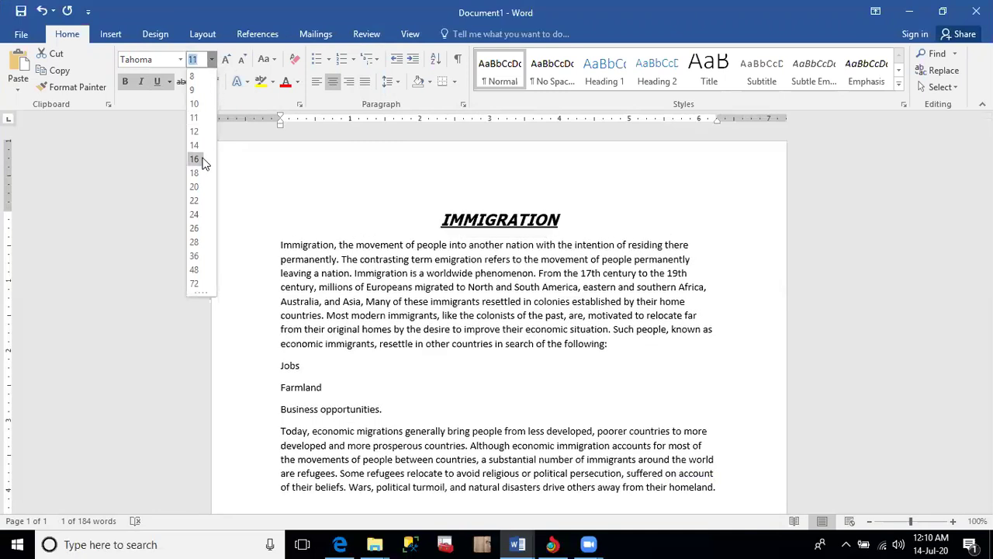
{"action": "left_click", "coordinate": [200, 161]}
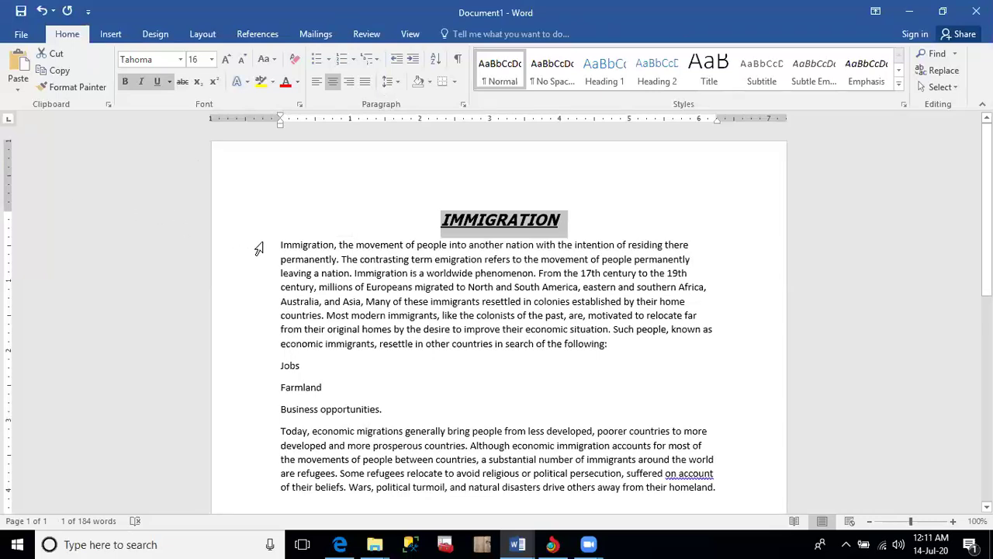
Justify all the text below the title and set its font size to 12.
{"action": "left_click_drag", "start_coordinate": [259, 248], "coordinate": [309, 495]}
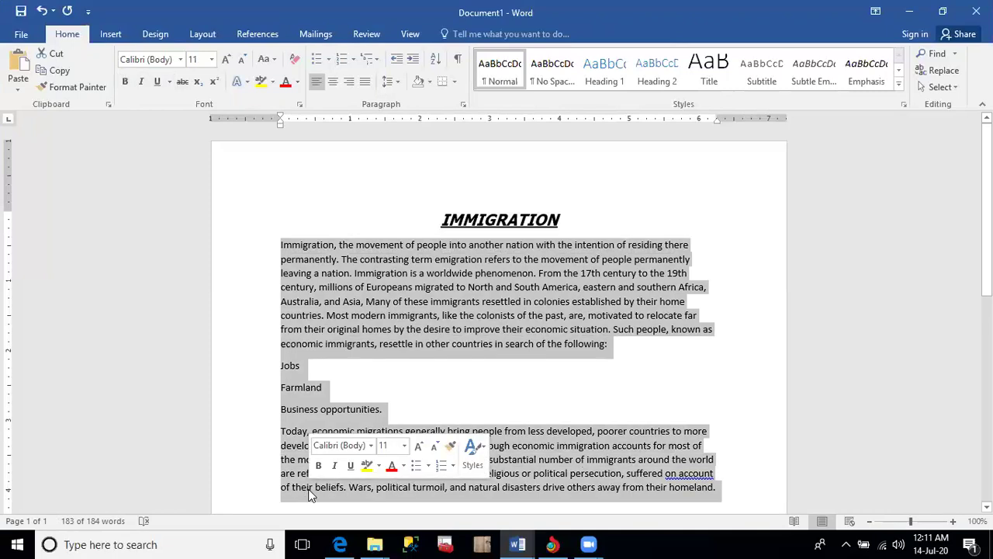
{"action": "left_click", "coordinate": [365, 82]}
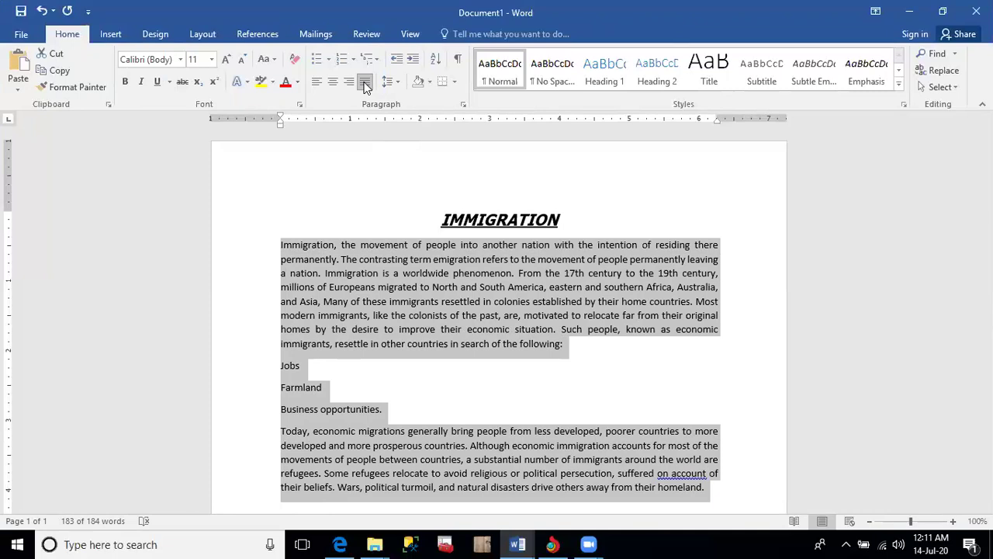
{"action": "left_click", "coordinate": [212, 59]}
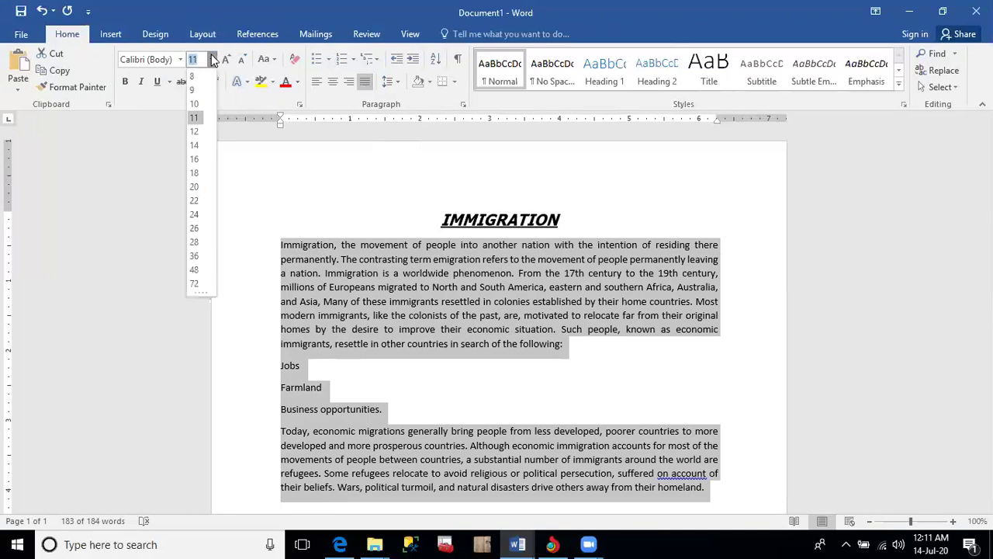
{"action": "left_click", "coordinate": [196, 132]}
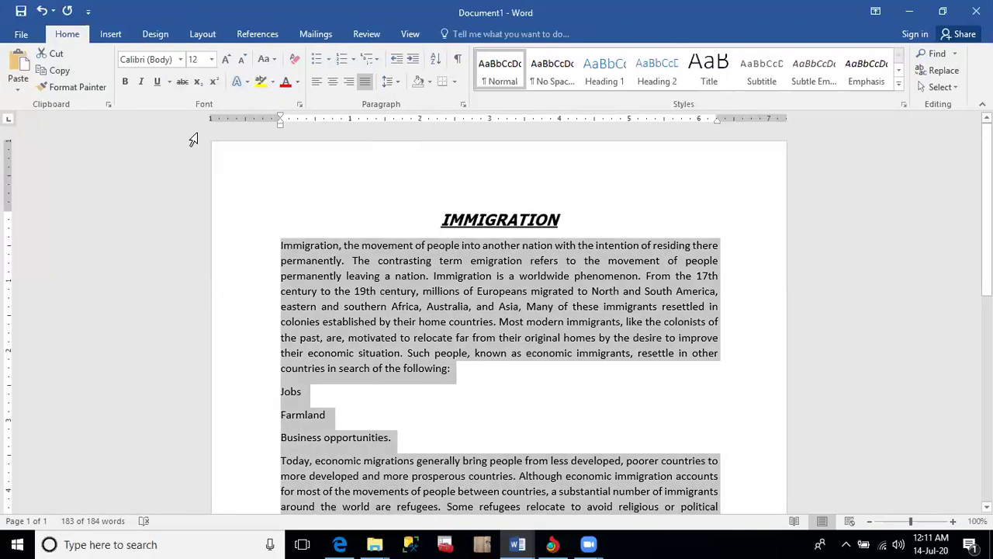
Change the body text's font to Times New Roman and set its line spacing to 1.5.
{"action": "left_click", "coordinate": [150, 60]}
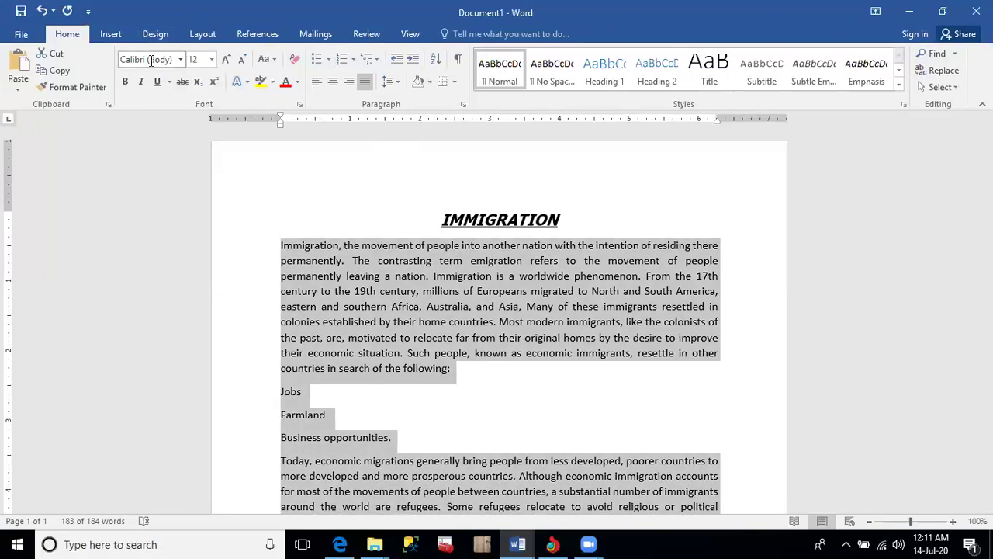
{"action": "type", "text": "T"}
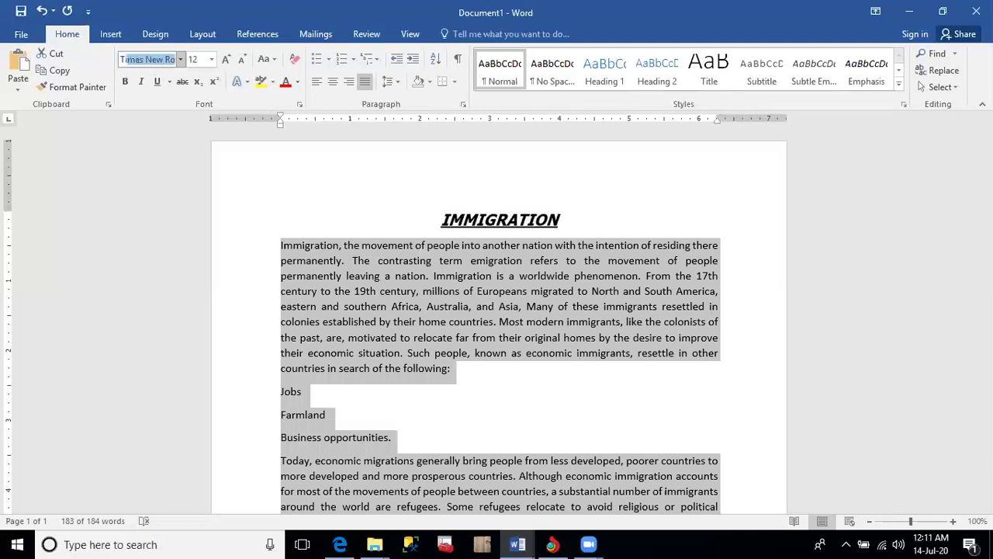
{"action": "type", "text": "im"}
{"action": "key", "text": "Return"}
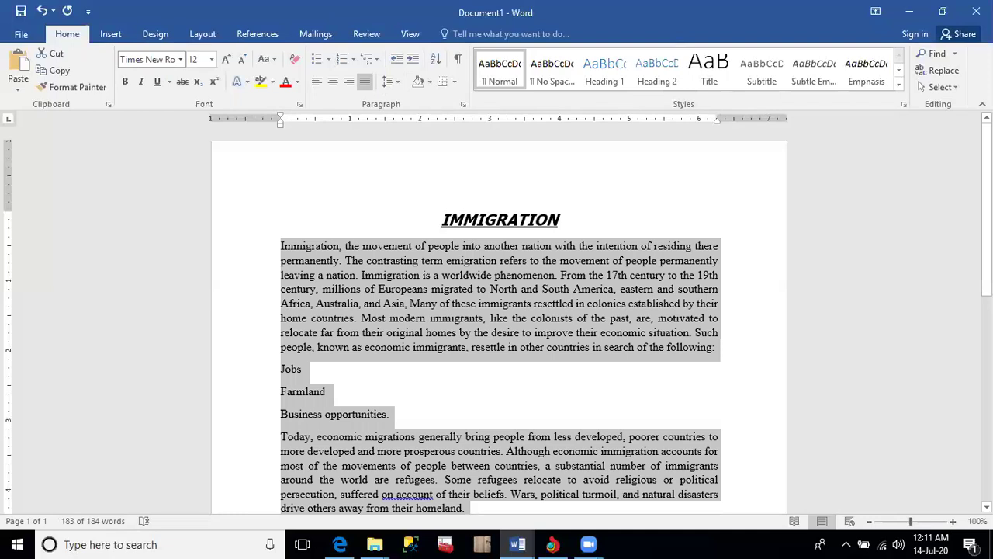
{"action": "left_click", "coordinate": [394, 76]}
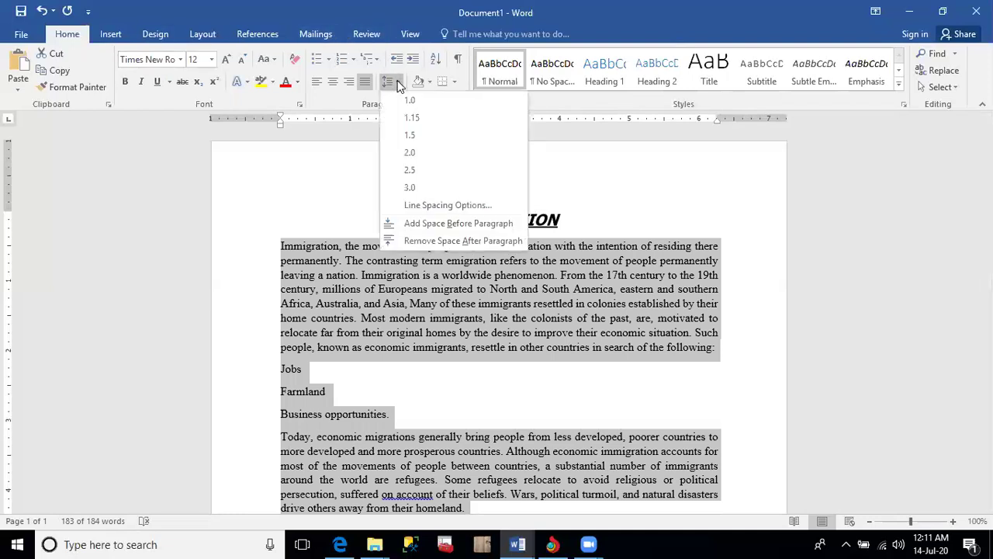
{"action": "left_click", "coordinate": [405, 136]}
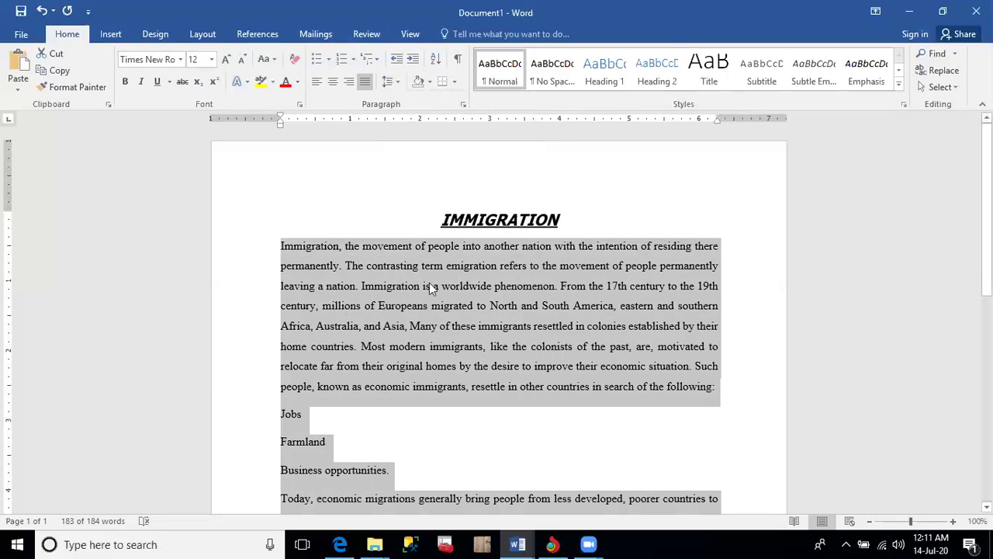
{"action": "left_click", "coordinate": [431, 286]}
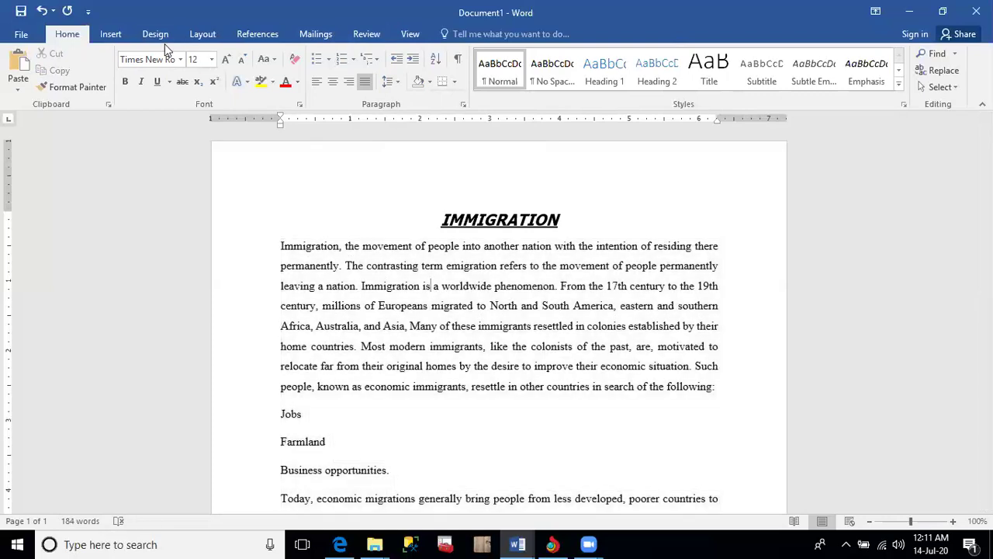
Insert a Plain Number 3 page number at the top of the page and return to the body text.
{"action": "left_click", "coordinate": [111, 34]}
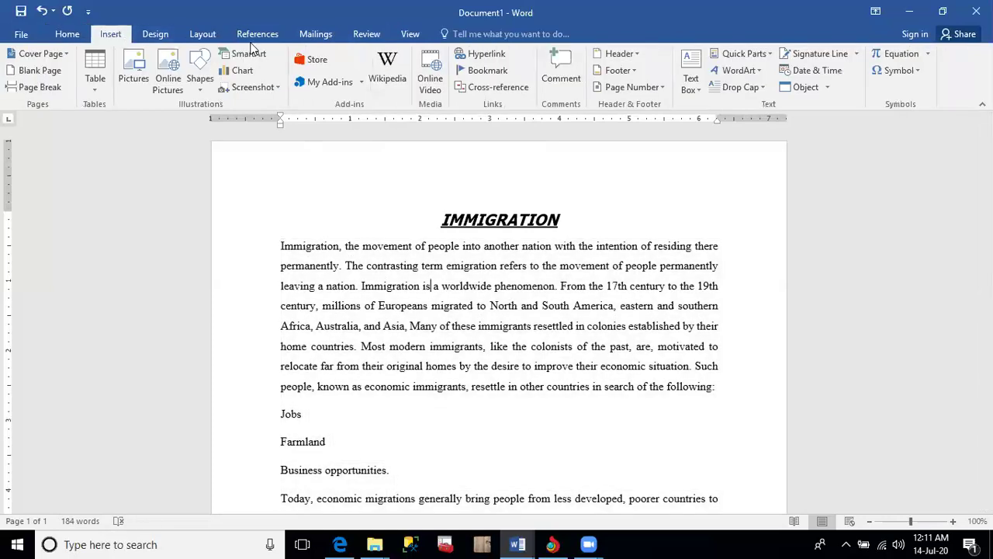
{"action": "left_click", "coordinate": [662, 86]}
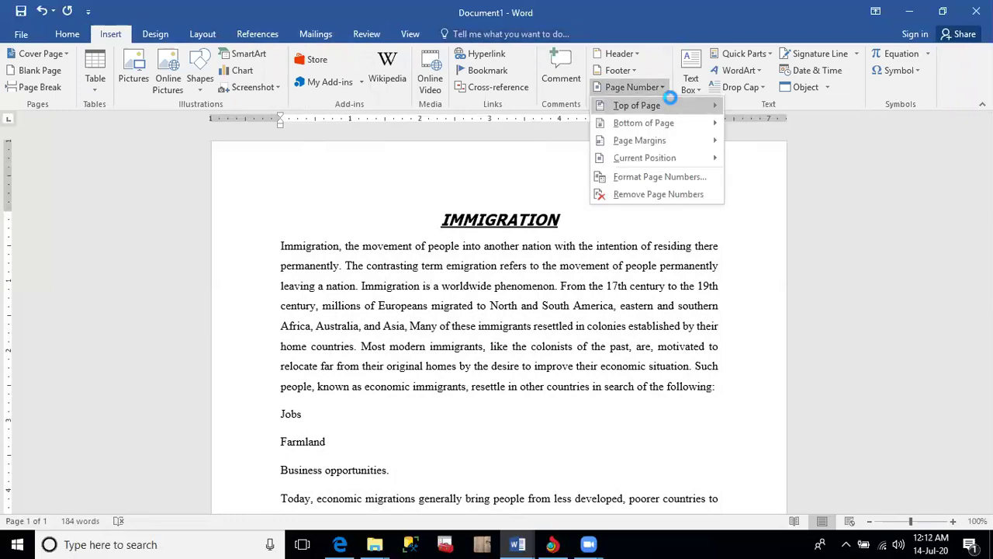
{"action": "mouse_move", "coordinate": [669, 97]}
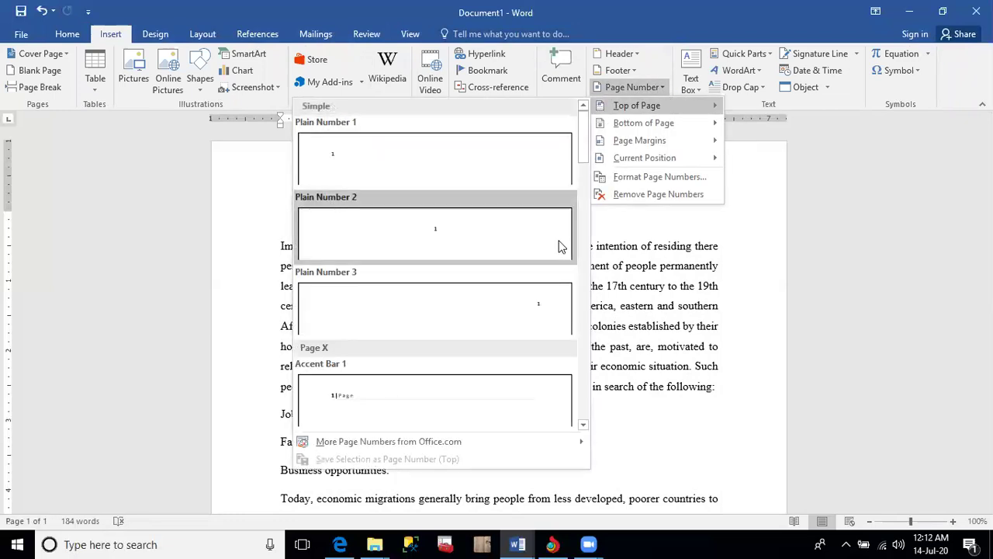
{"action": "left_click", "coordinate": [541, 318]}
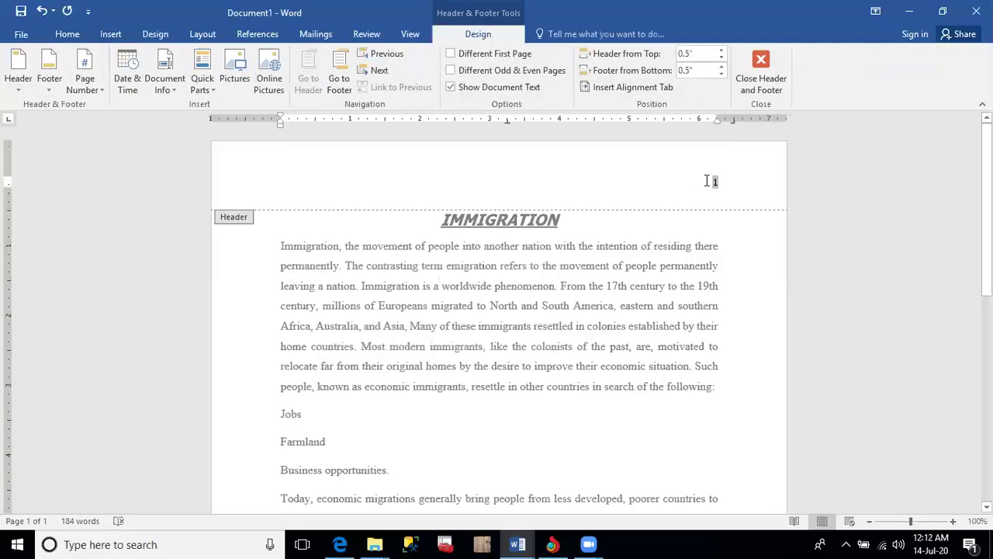
{"action": "double_click", "coordinate": [581, 322]}
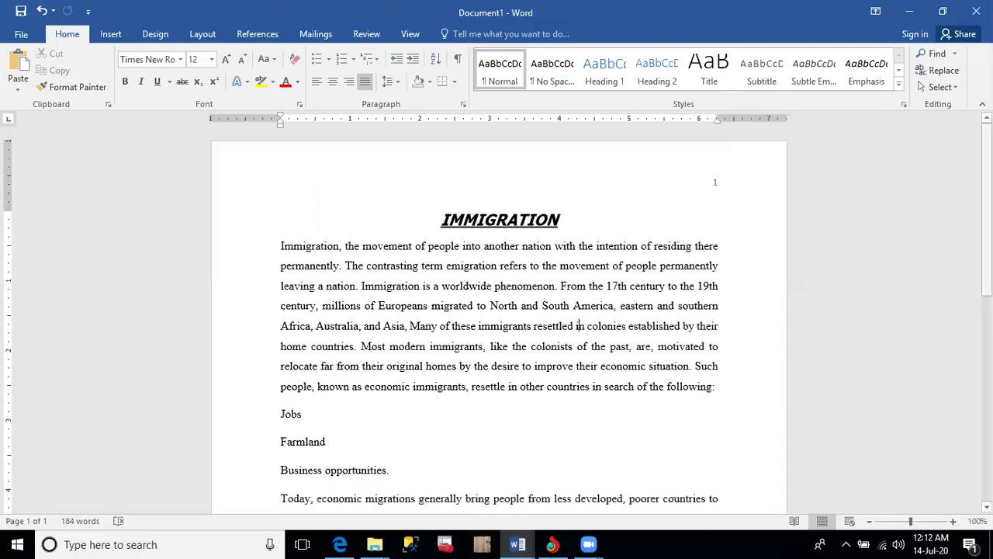
Format the Jobs, Farmland and Business opportunities lines as a bulleted list with solid round bullets.
{"action": "scroll", "coordinate": [496, 318], "scroll_direction": "down", "scroll_amount": 3}
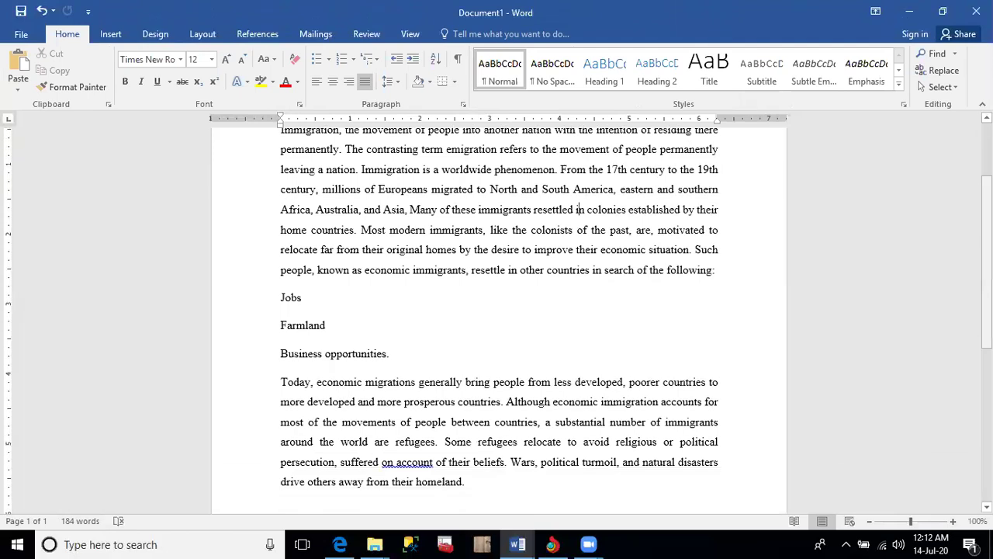
{"action": "left_click", "coordinate": [578, 209]}
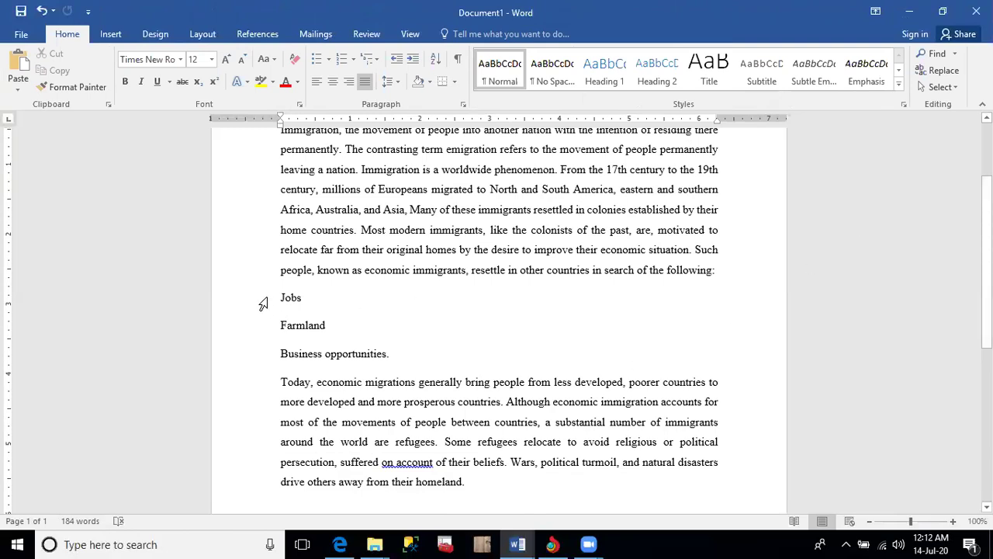
{"action": "left_click_drag", "start_coordinate": [264, 302], "coordinate": [261, 354]}
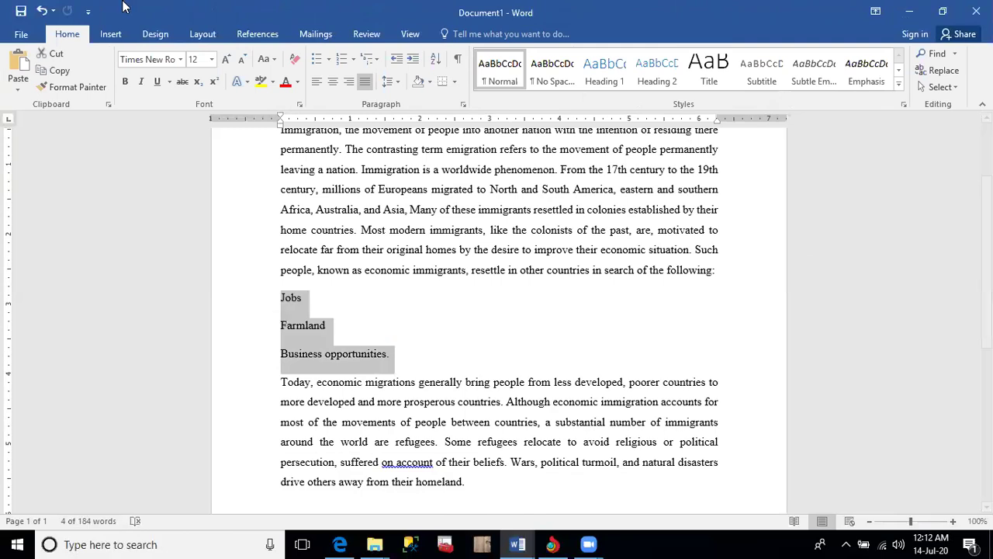
{"action": "left_click", "coordinate": [329, 60]}
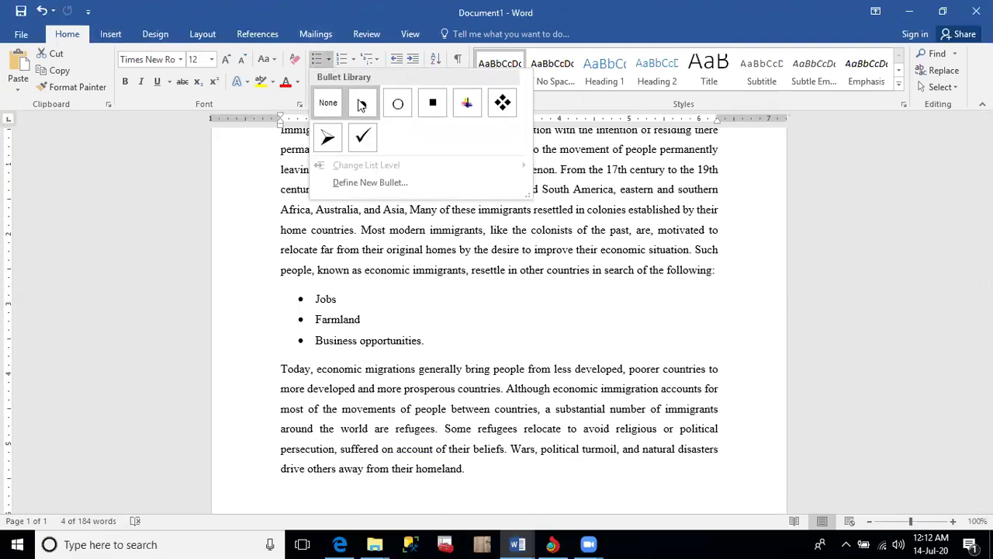
{"action": "left_click", "coordinate": [361, 104]}
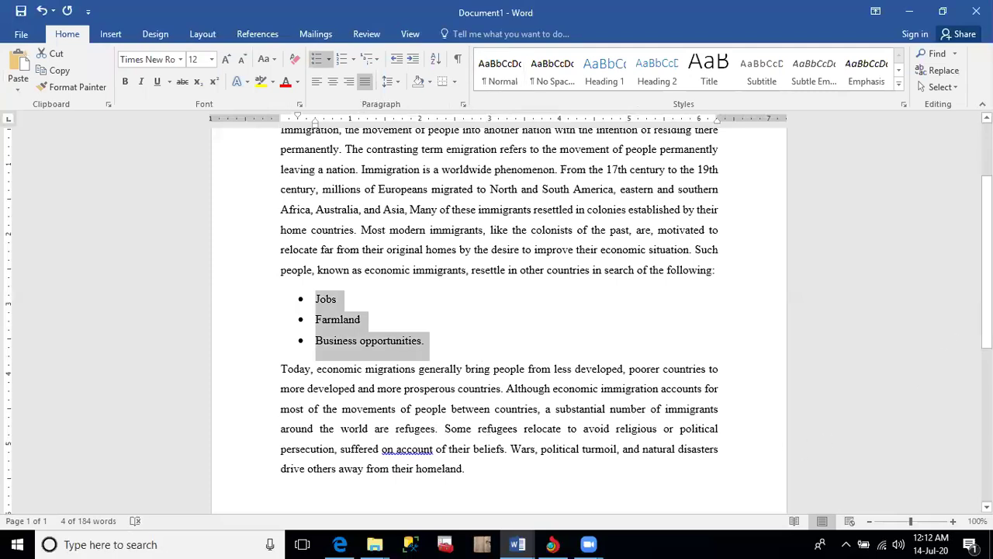
Add blank lines after the last paragraph until the insertion point is on a second page.
{"action": "scroll", "coordinate": [987, 264], "scroll_direction": "down", "scroll_amount": 2}
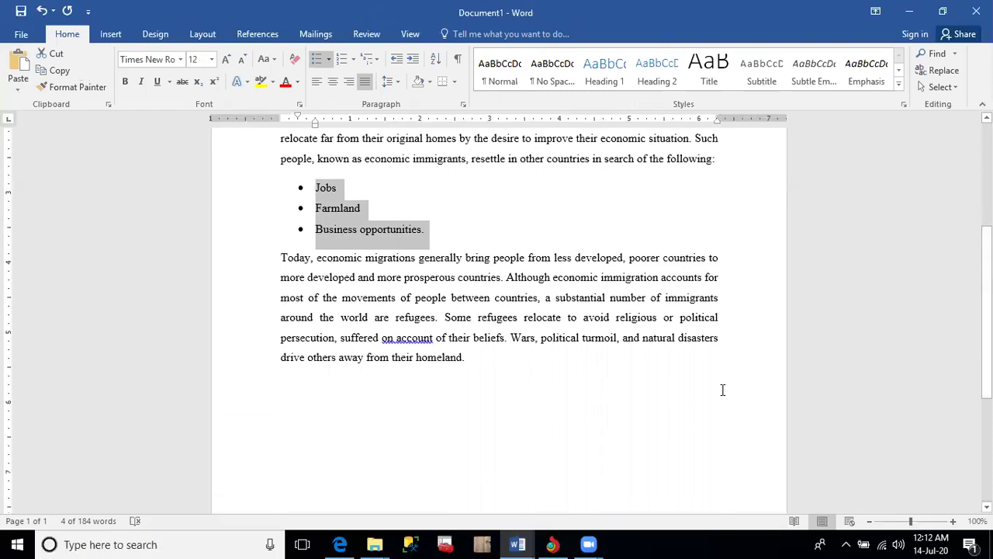
{"action": "left_click", "coordinate": [502, 358]}
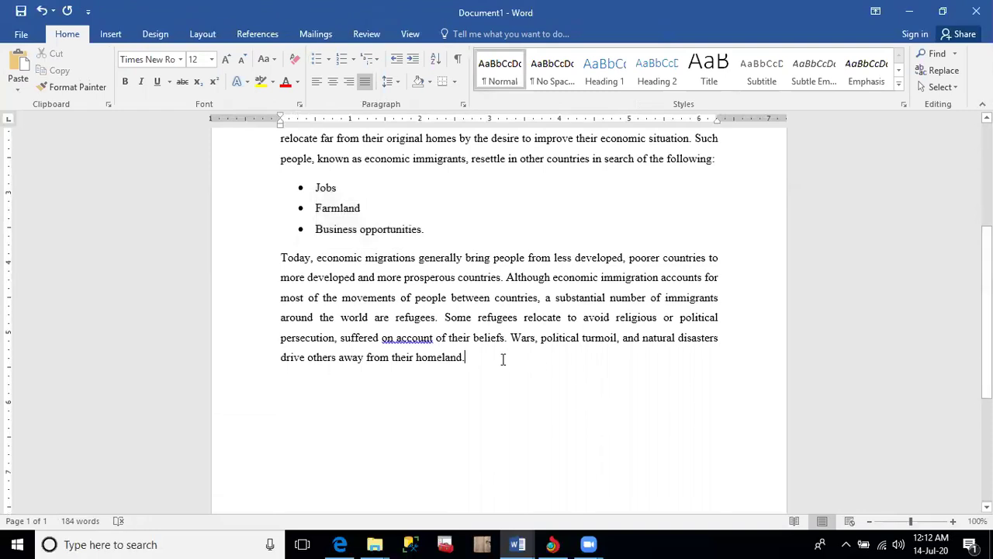
{"action": "key", "text": "Return"}
{"action": "key", "text": "Return"}
{"action": "key", "text": "Return"}
{"action": "key", "text": "Return"}
{"action": "key", "text": "Return"}
{"action": "key", "text": "Return"}
{"action": "key", "text": "Return"}
{"action": "key", "text": "Return"}
{"action": "key", "text": "Return"}
{"action": "key", "text": "Return"}
{"action": "key", "text": "Return"}
{"action": "key", "text": "Return"}
{"action": "key", "text": "Return"}
{"action": "key", "text": "Return"}
{"action": "key", "text": "Return"}
{"action": "key", "text": "Return"}
{"action": "key", "text": "Return"}
{"action": "key", "text": "Return"}
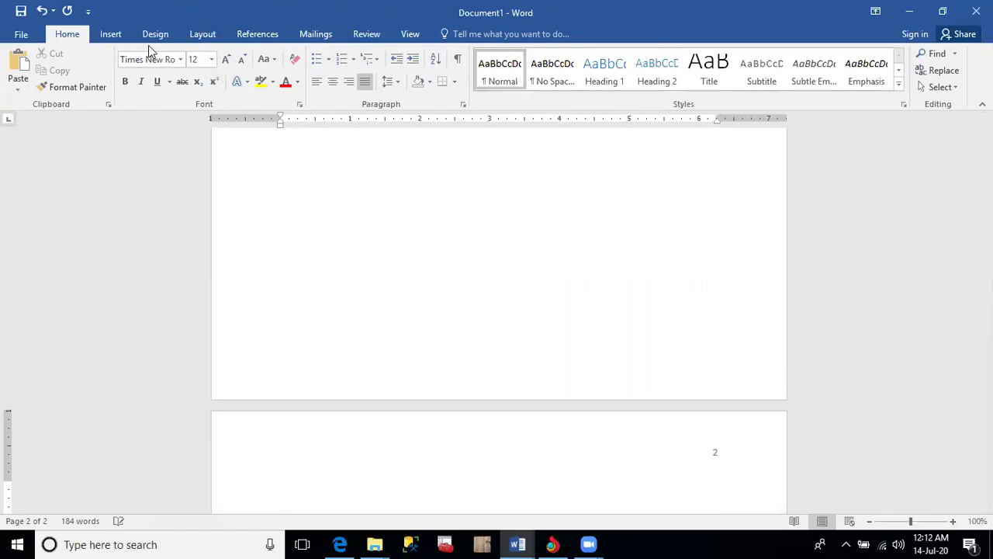
Insert a table with six columns and four rows at the start of the second page.
{"action": "left_click", "coordinate": [110, 35]}
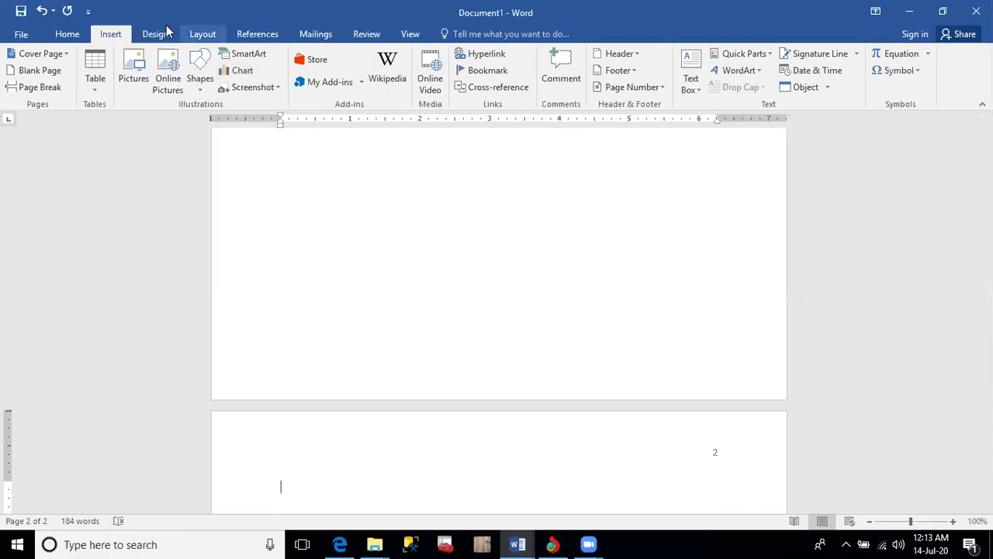
{"action": "left_click", "coordinate": [95, 89]}
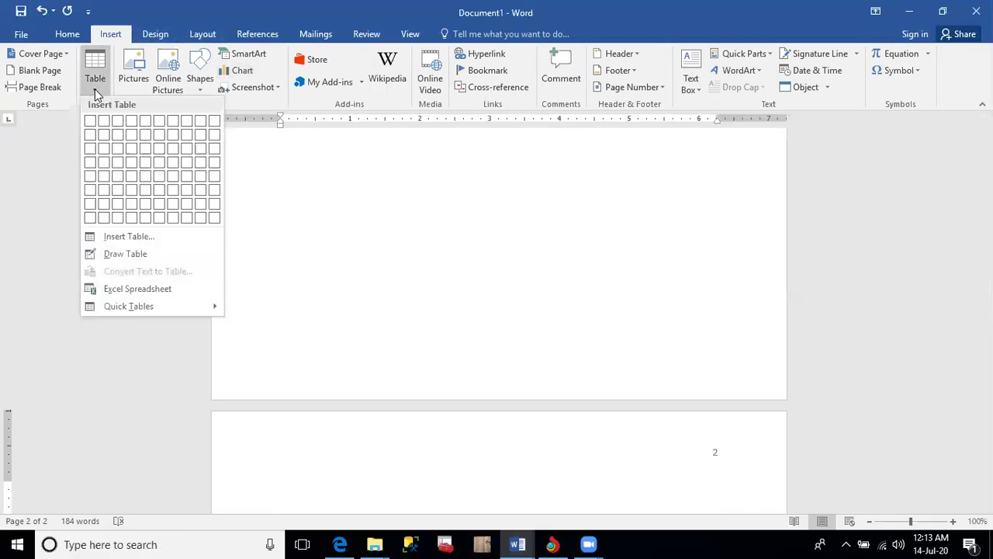
{"action": "left_click", "coordinate": [162, 163]}
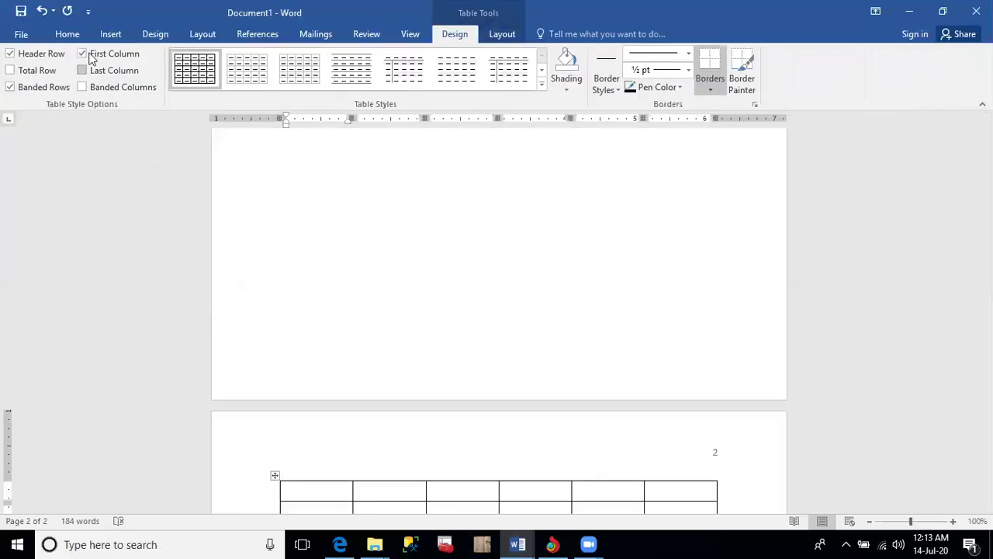
{"action": "left_click", "coordinate": [115, 34]}
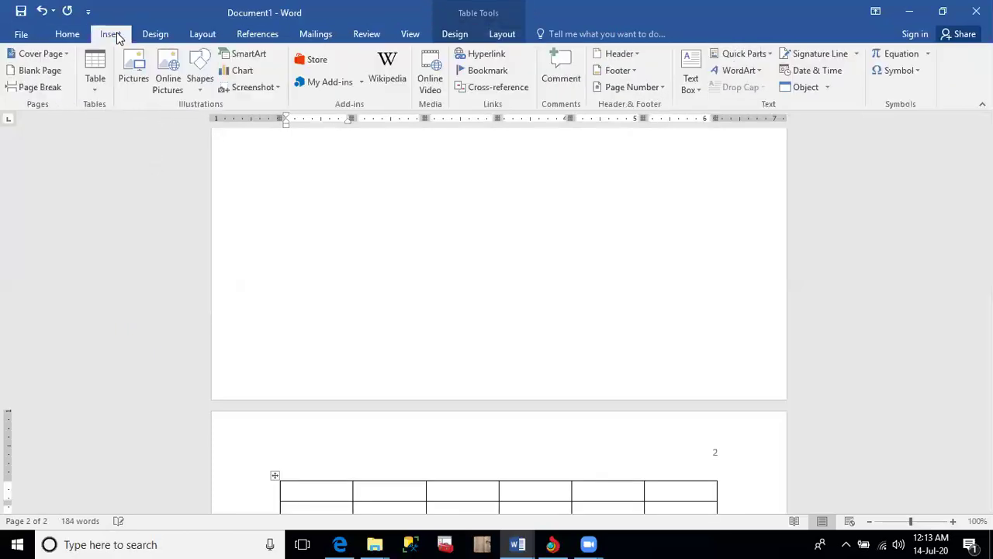
{"action": "left_click", "coordinate": [103, 89]}
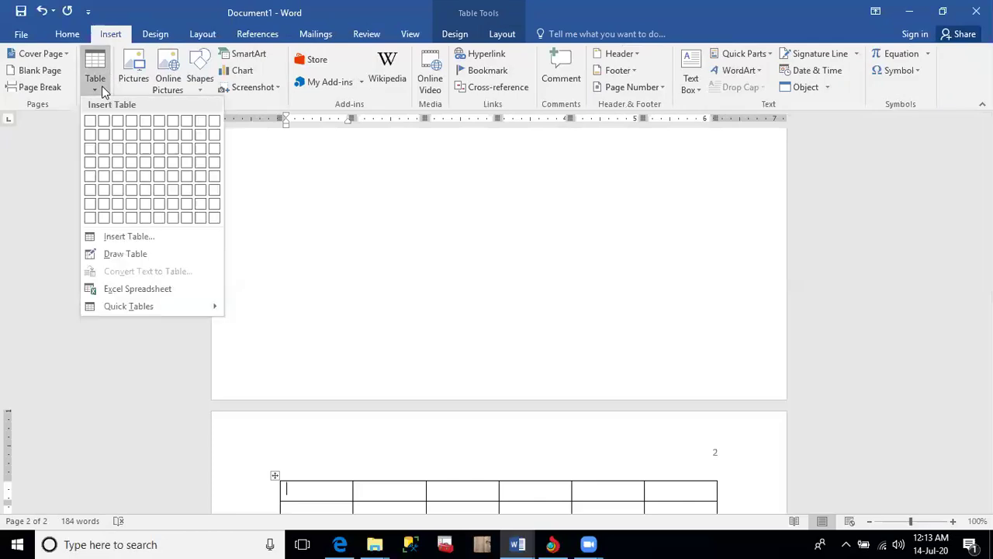
{"action": "left_click", "coordinate": [139, 239]}
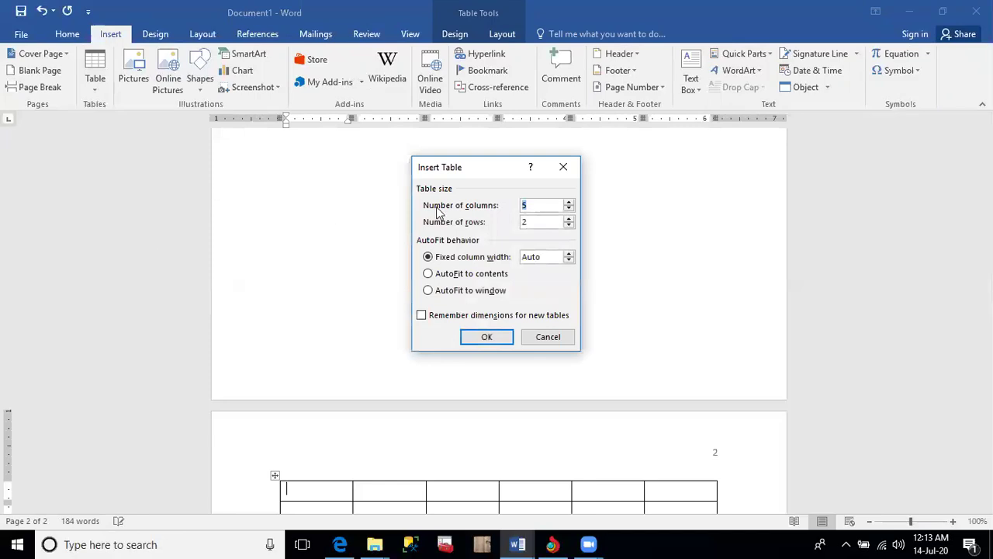
{"action": "left_click", "coordinate": [564, 168]}
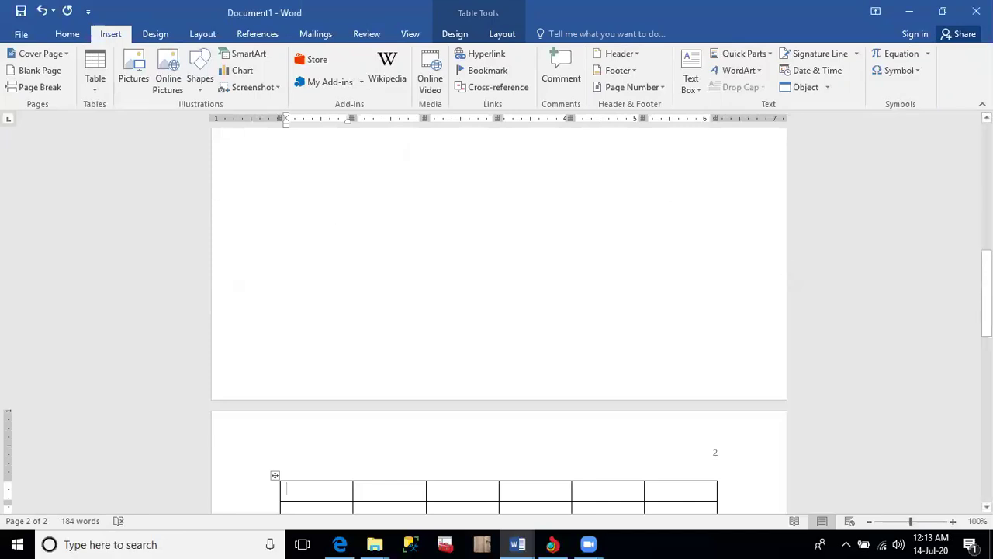
Erase table borders to merge the first column's top two cells, the top row's next three cells, and its last two cells.
{"action": "left_click_drag", "start_coordinate": [986, 292], "coordinate": [987, 335]}
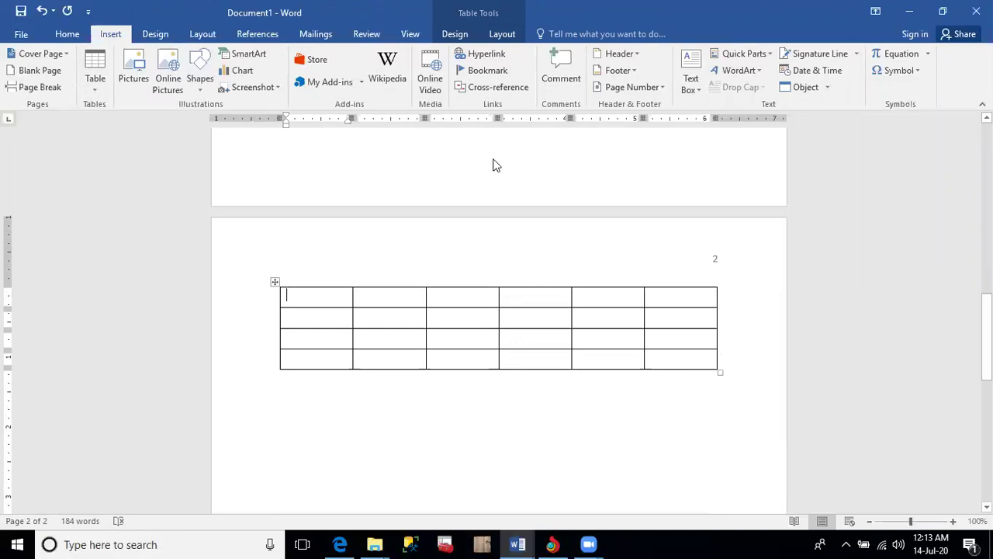
{"action": "left_click", "coordinate": [461, 33]}
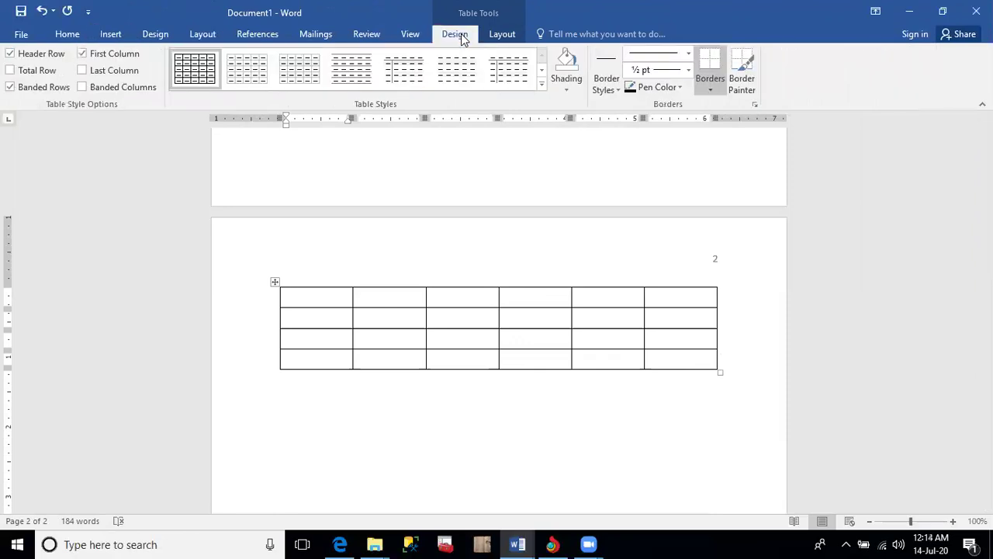
{"action": "left_click", "coordinate": [494, 34]}
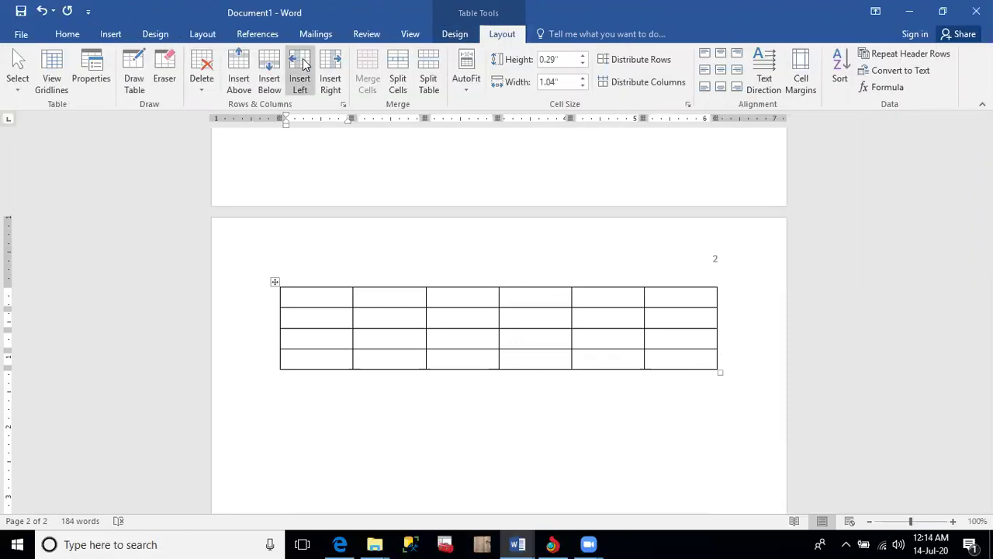
{"action": "left_click", "coordinate": [165, 73]}
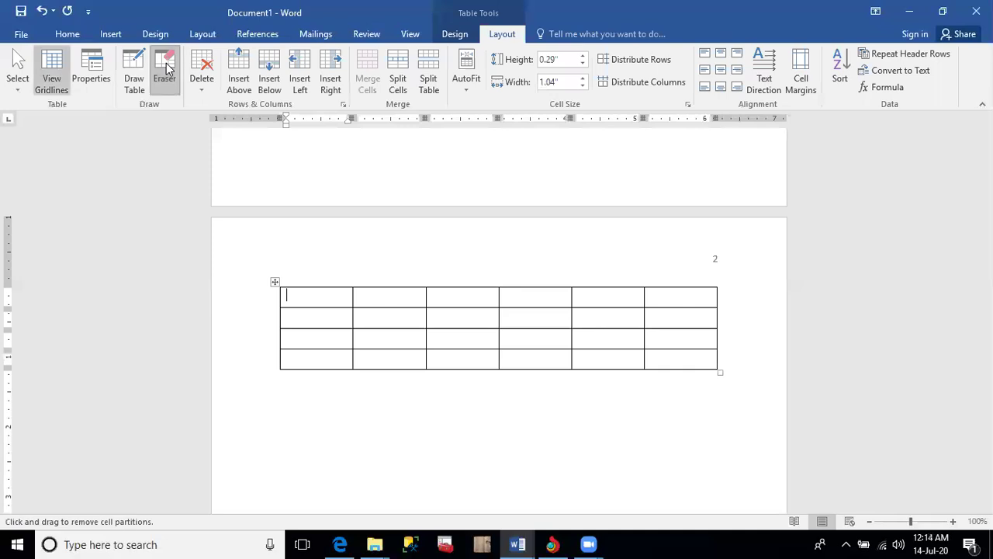
{"action": "left_click", "coordinate": [316, 307]}
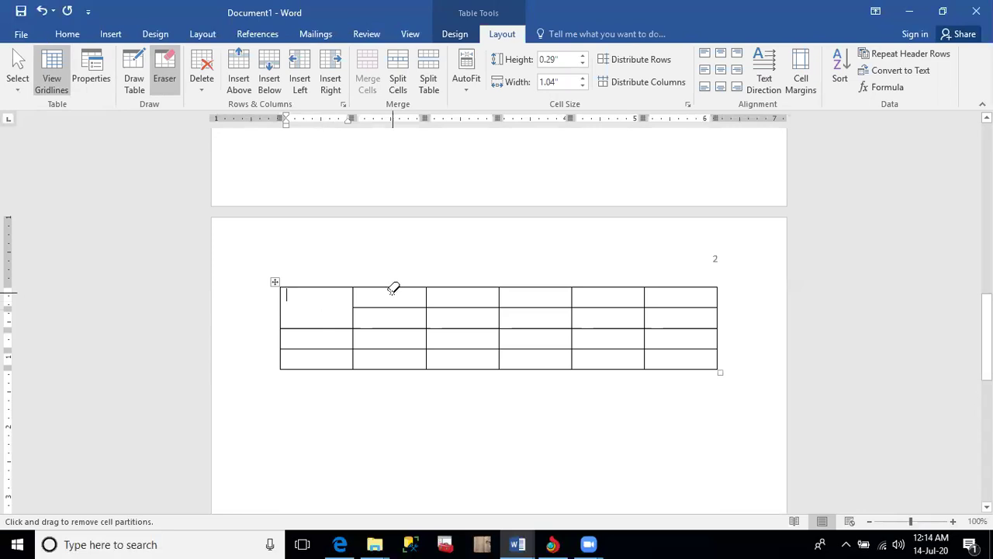
{"action": "left_click", "coordinate": [426, 288]}
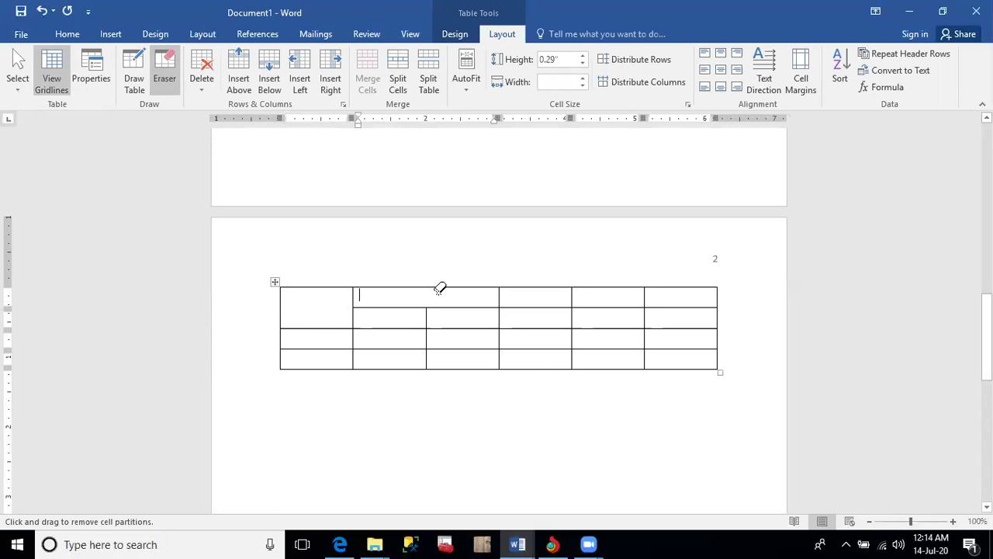
{"action": "left_click", "coordinate": [498, 289]}
{"action": "left_click", "coordinate": [645, 294]}
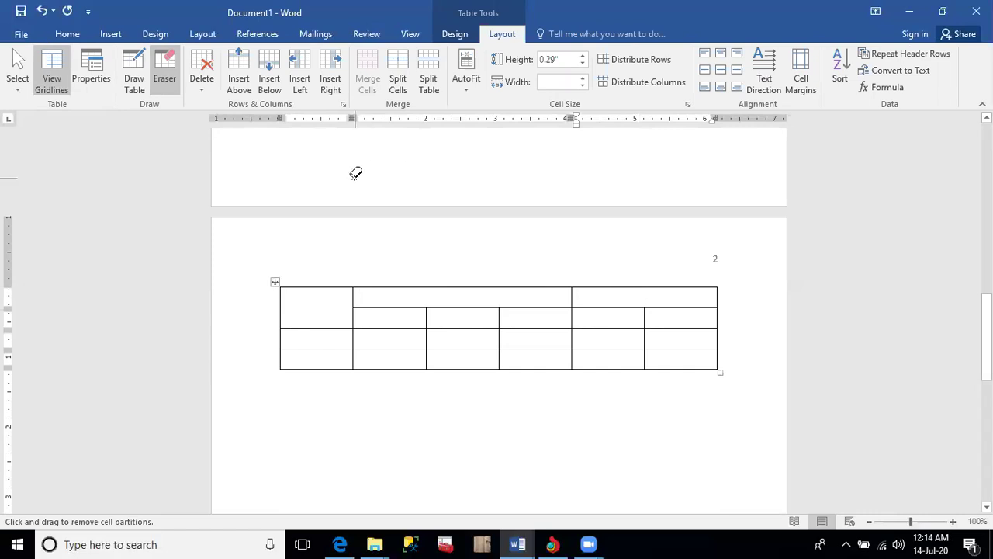
{"action": "scroll", "coordinate": [354, 173], "scroll_direction": "up", "scroll_amount": 1}
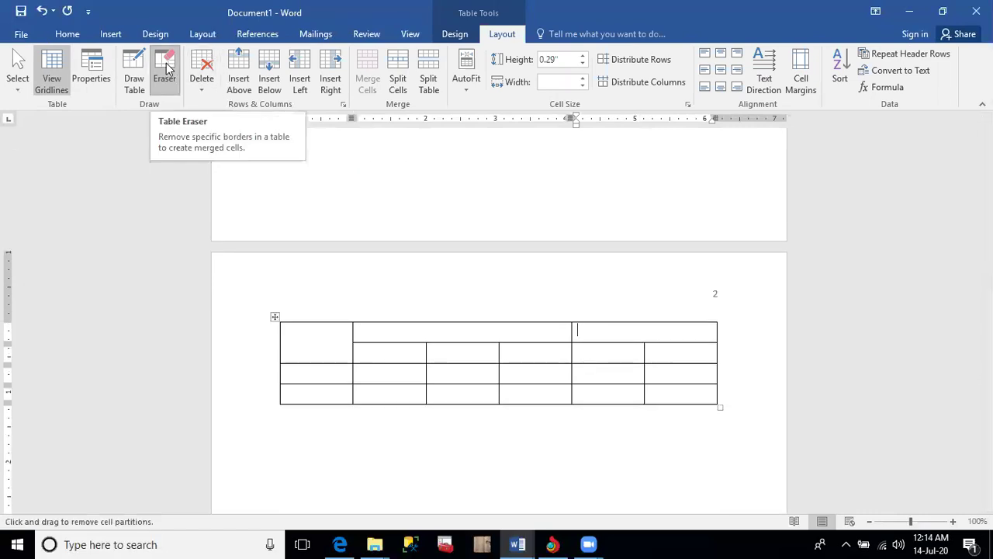
{"action": "left_click", "coordinate": [166, 69]}
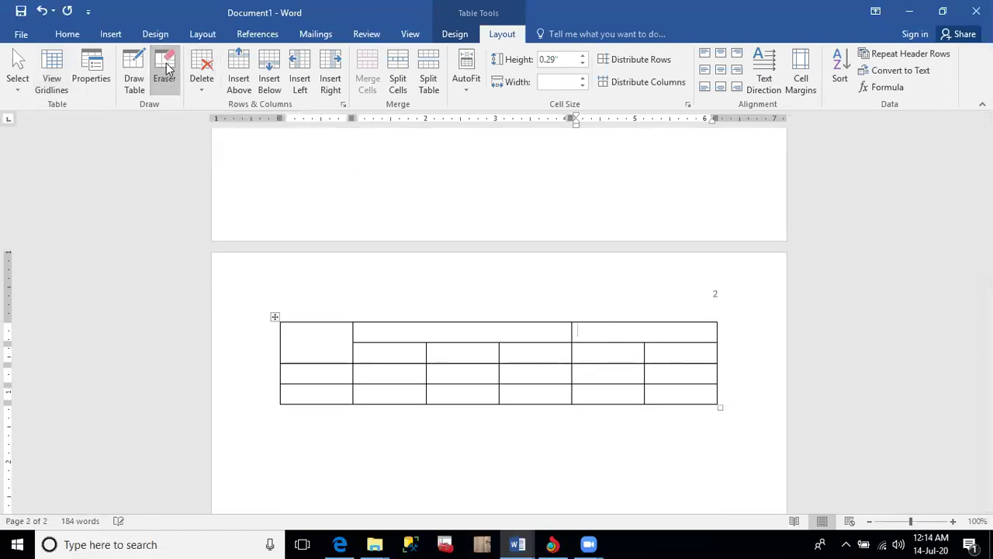
Enter CAMEROON, NIGERIA and GHANA in the table's second row, in the three cells below the wide merged header cell.
{"action": "left_click", "coordinate": [312, 341]}
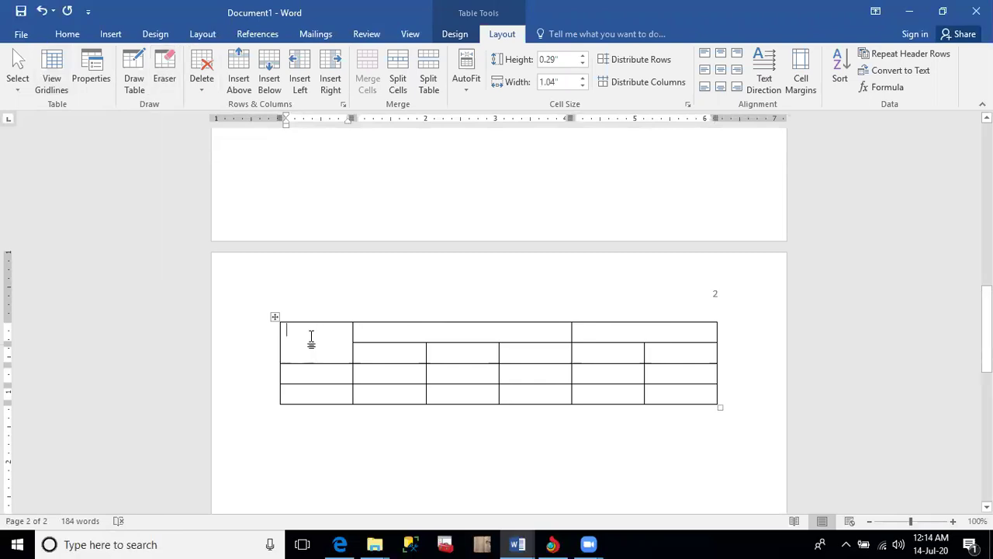
{"action": "left_click", "coordinate": [379, 353]}
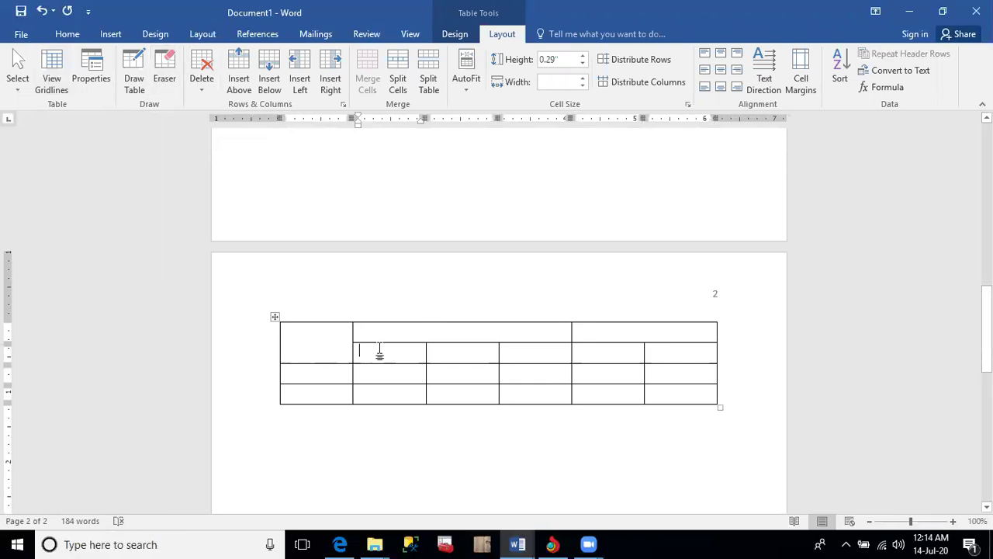
{"action": "type", "text": "CA"}
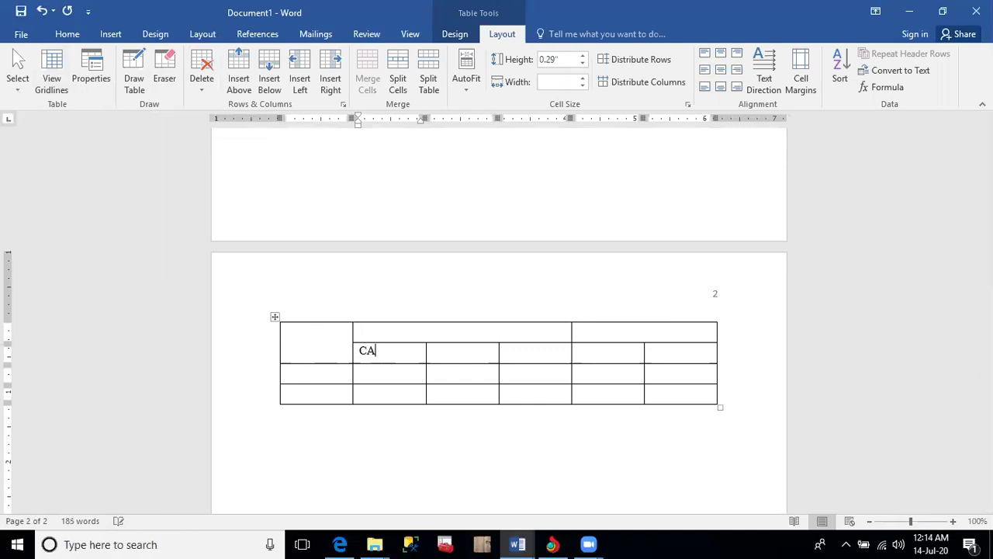
{"action": "type", "text": "MEROON"}
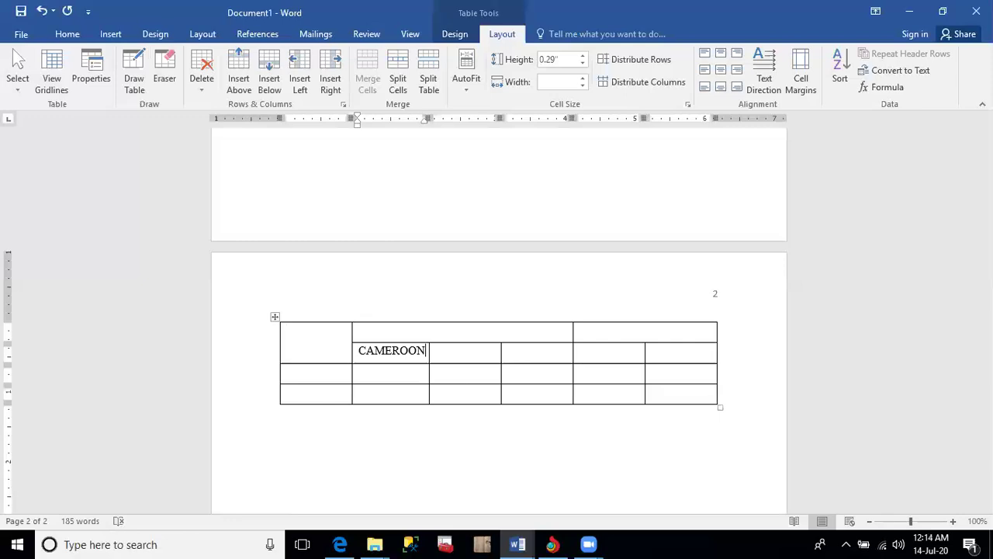
{"action": "left_click", "coordinate": [455, 352]}
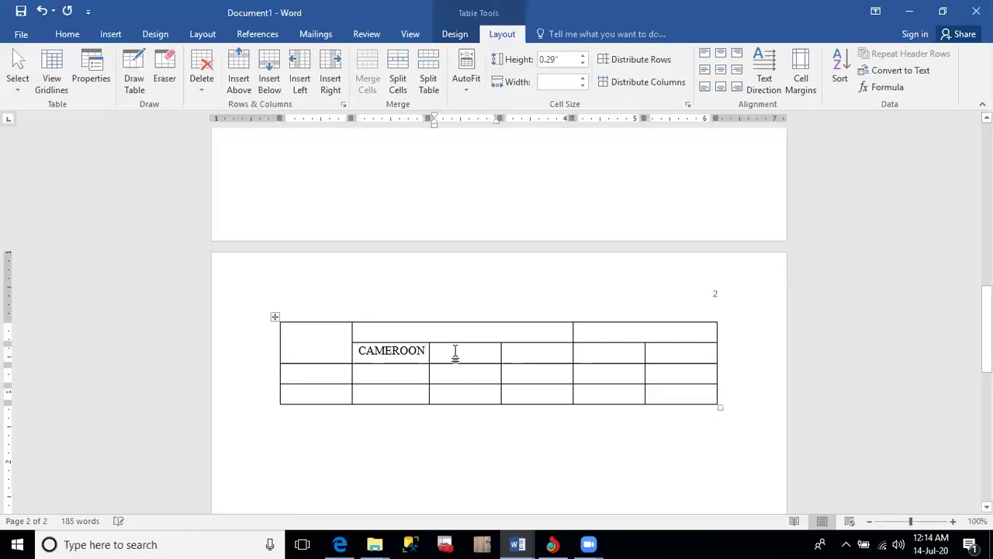
{"action": "type", "text": "NIGER"}
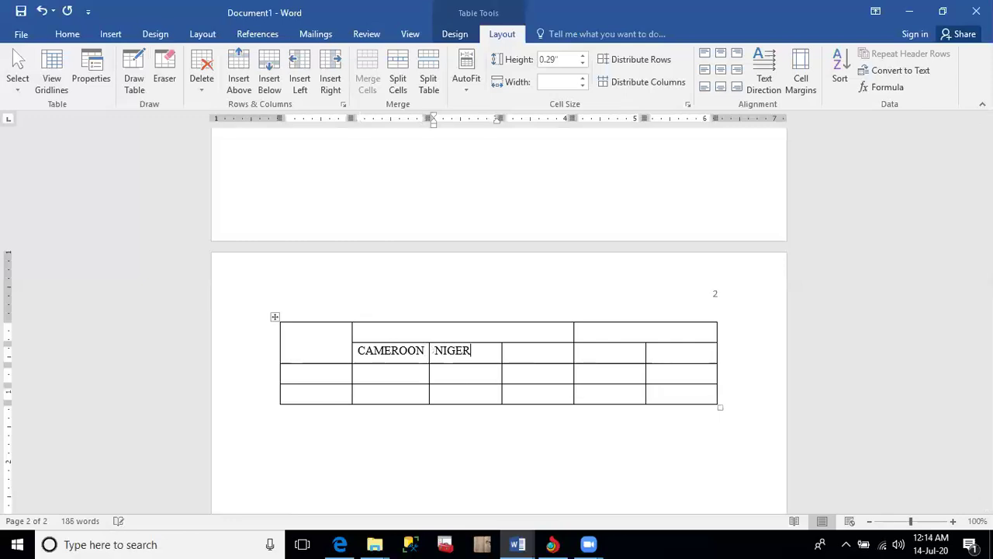
{"action": "type", "text": "IA"}
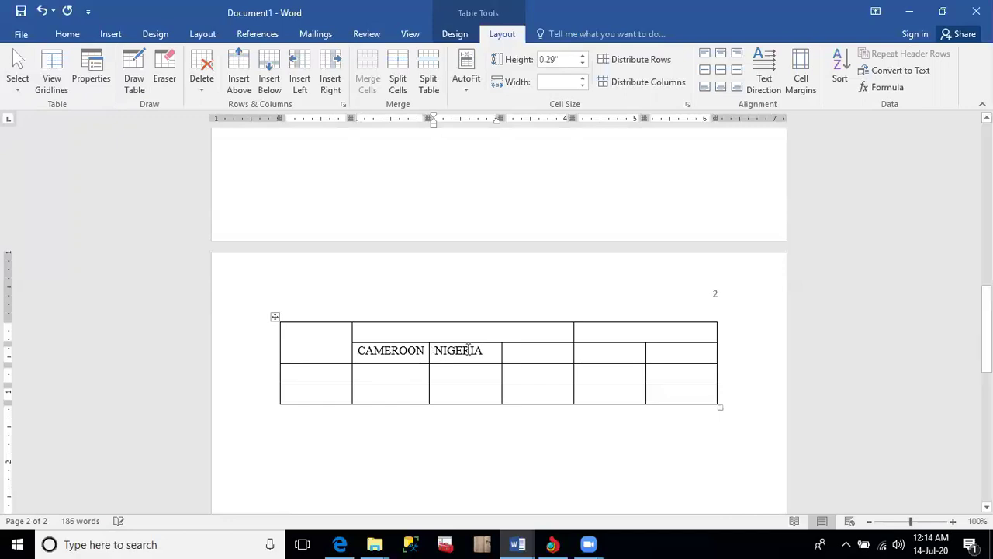
{"action": "key", "text": "Tab"}
{"action": "type", "text": "GHANA"}
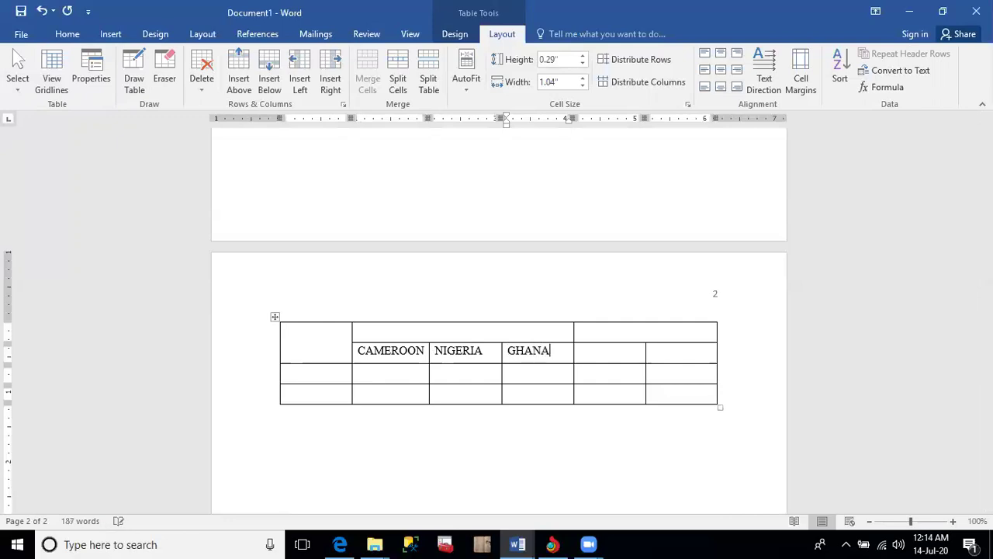
Enter FRANCE and GERMANY in the last two cells of the table's second row.
{"action": "key", "text": "Tab"}
{"action": "type", "text": "FRA"}
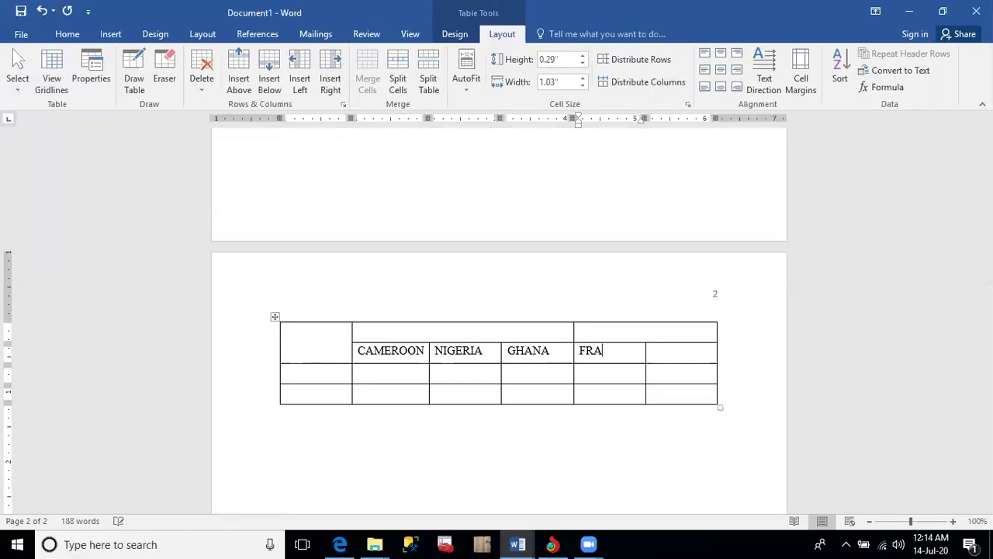
{"action": "type", "text": "NCE"}
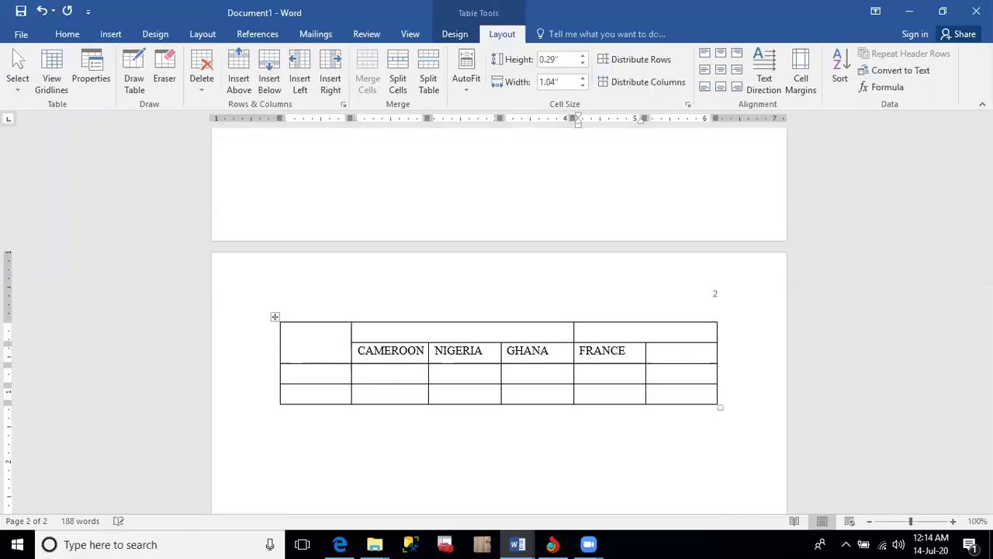
{"action": "key", "text": "Tab"}
{"action": "type", "text": "GERMANY"}
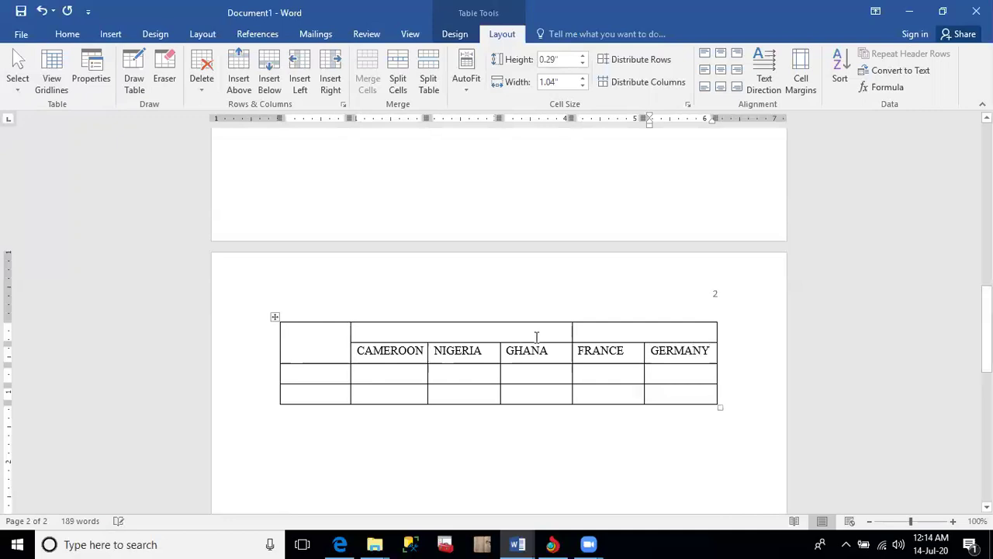
Enter AFRICA in the merged header cell above the three African countries and EUROPE in the one above France and Germany.
{"action": "left_click", "coordinate": [471, 329]}
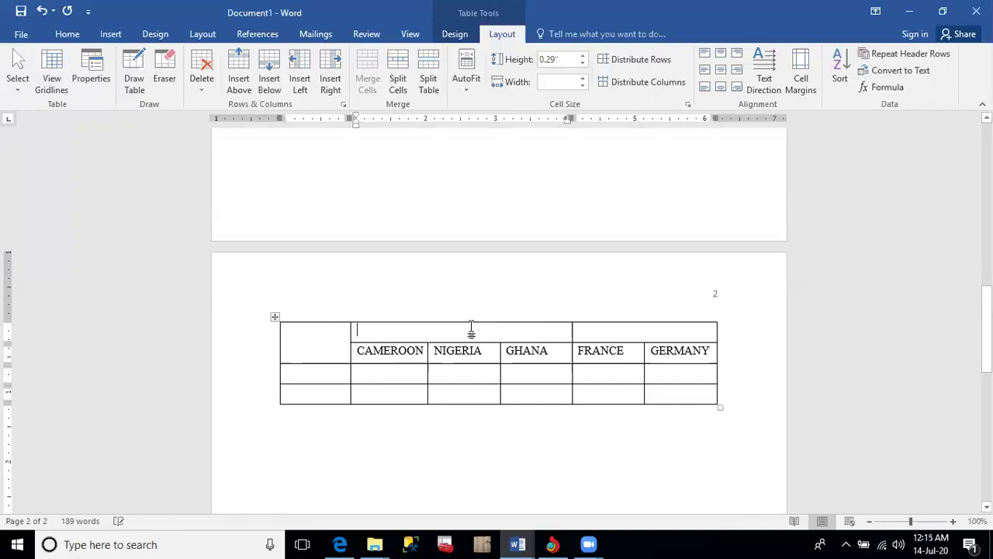
{"action": "type", "text": "AFRICA"}
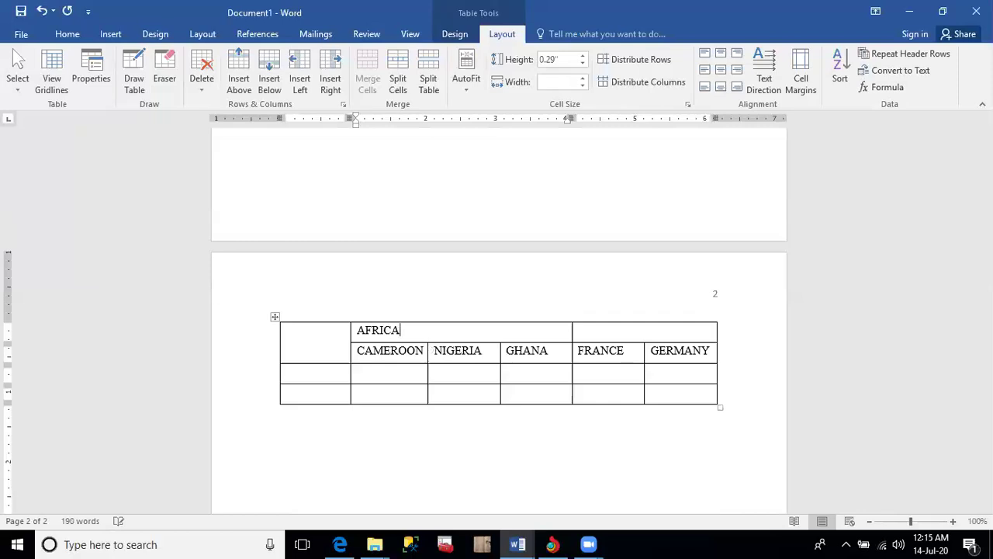
{"action": "key", "text": "Tab"}
{"action": "type", "text": "EUROPE"}
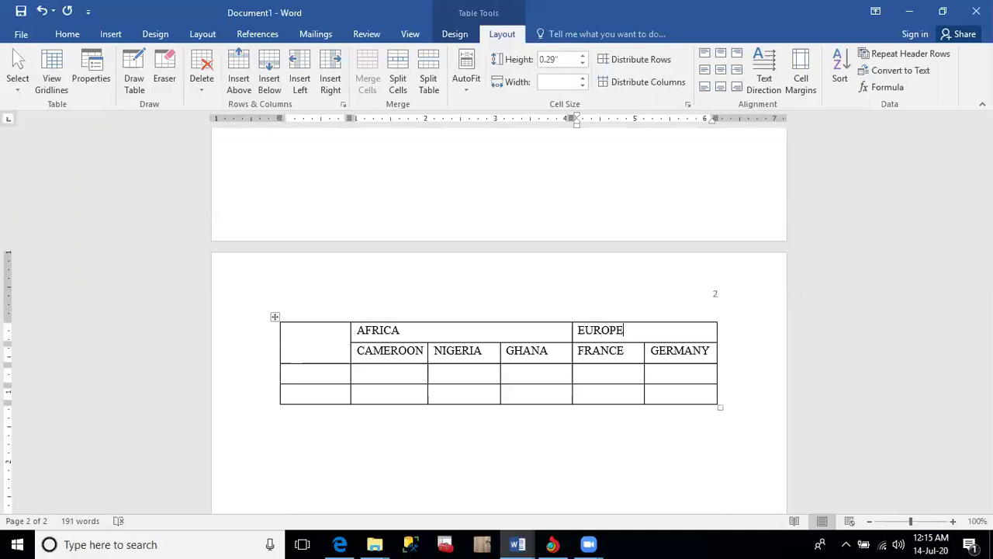
Label the table's third row Immigrants in its first cell.
{"action": "left_click", "coordinate": [294, 372]}
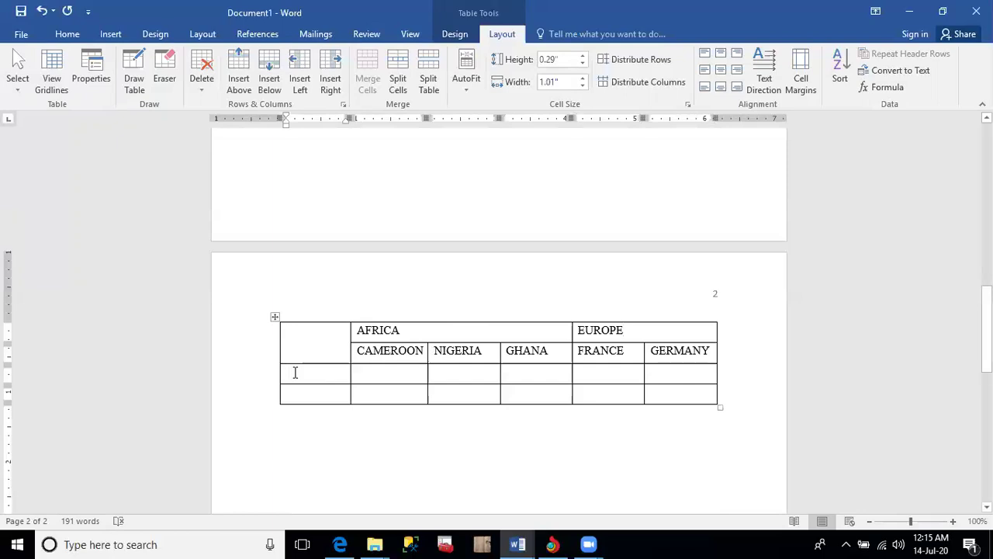
{"action": "type", "text": "I"}
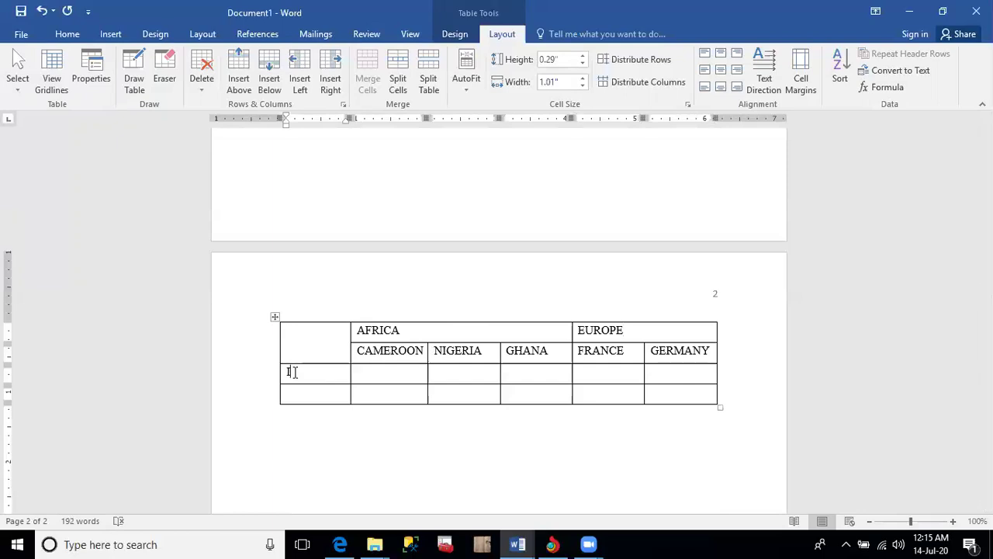
{"action": "type", "text": "mmi"}
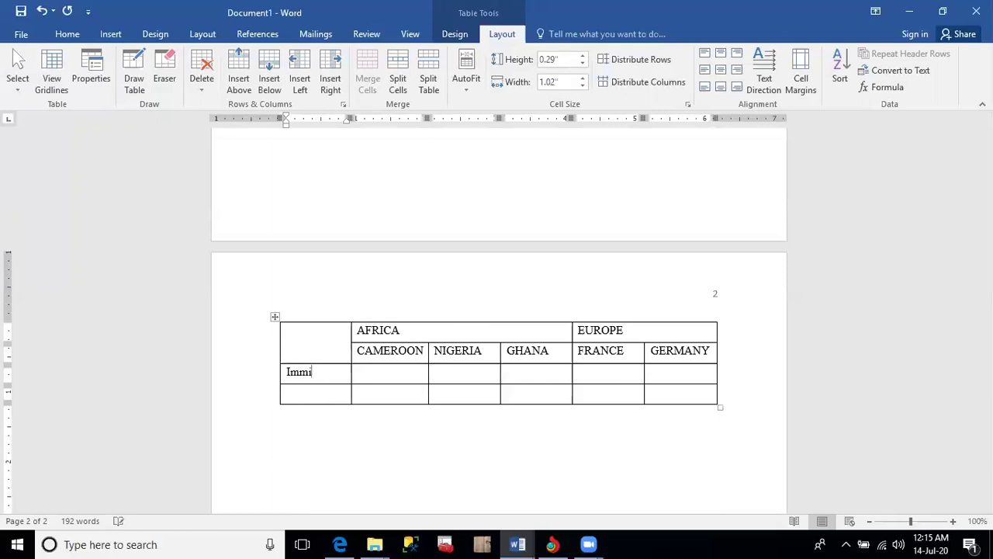
{"action": "type", "text": "gra"}
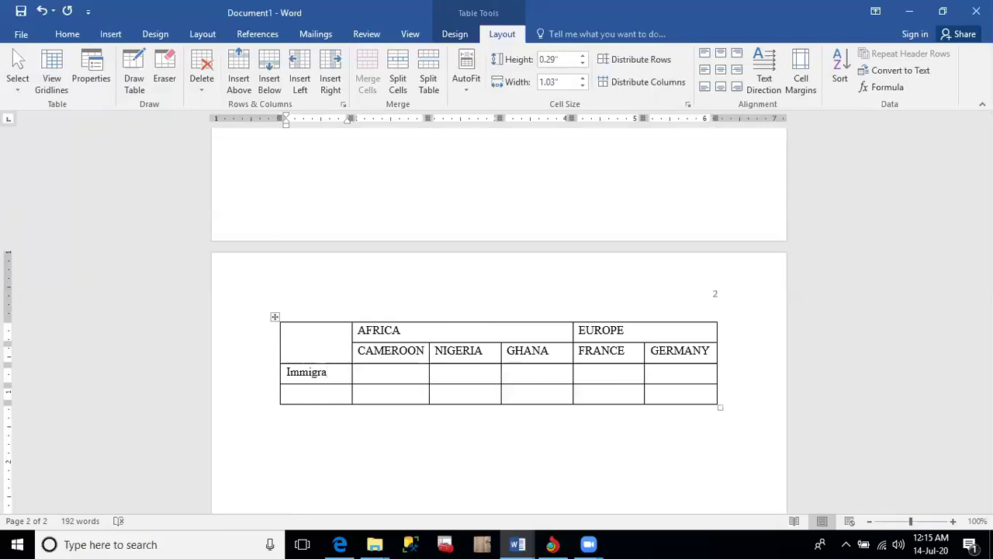
{"action": "type", "text": "nts"}
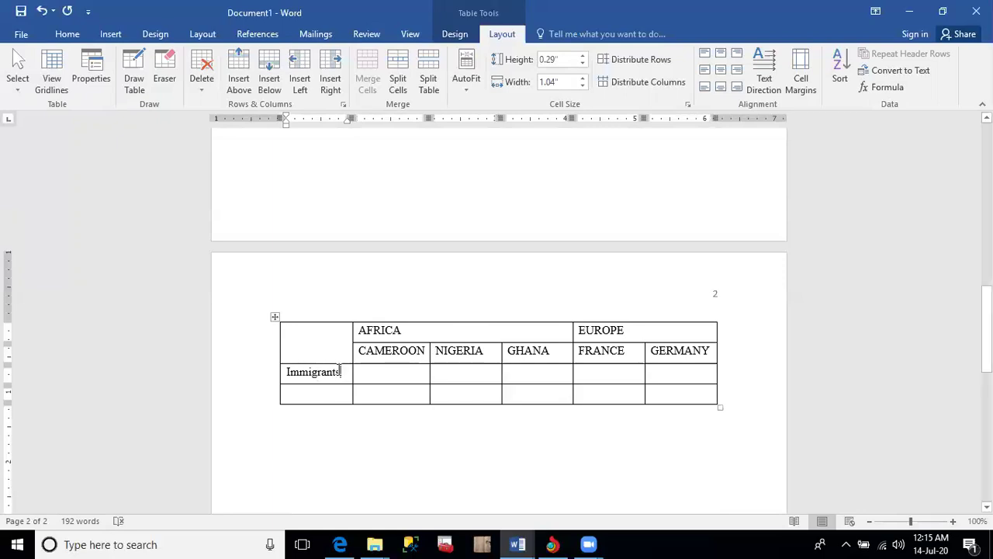
Fill the Immigrants row with 50000 for Cameroon, 70000 for Nigeria, 20000 for Ghana, 1000000 for France and 5000000 for Germany.
{"action": "key", "text": "Tab"}
{"action": "type", "text": "5"}
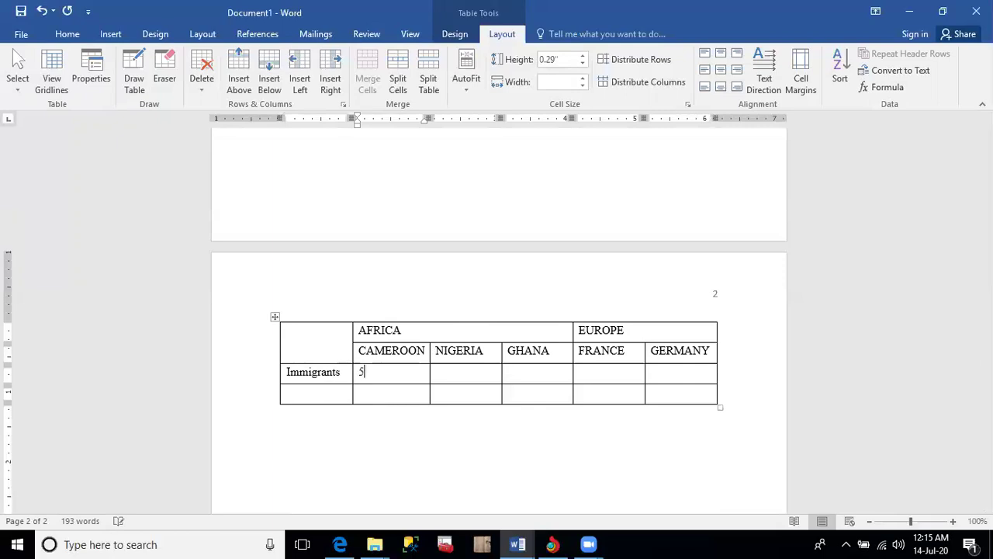
{"action": "type", "text": "0000"}
{"action": "key", "text": "Tab"}
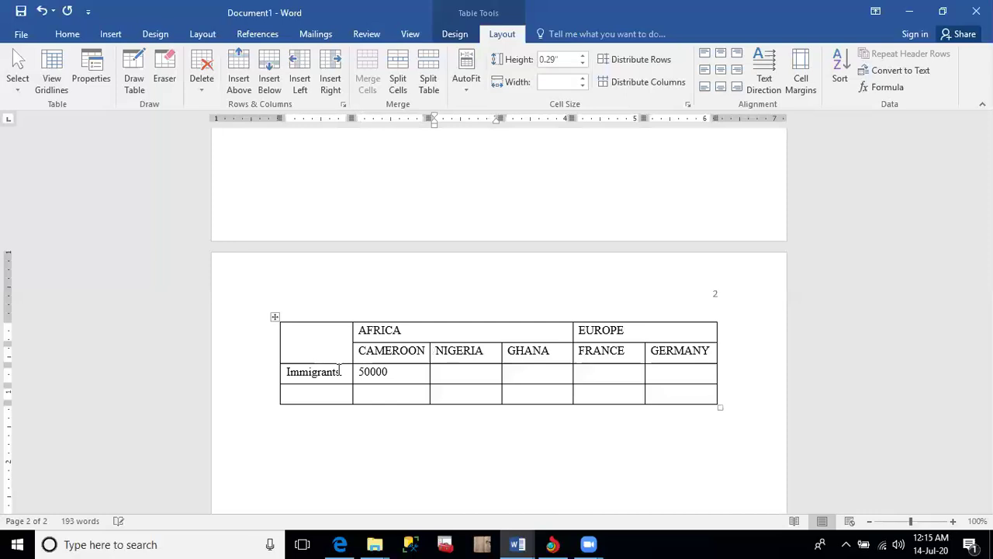
{"action": "type", "text": "70000"}
{"action": "key", "text": "Tab"}
{"action": "type", "text": "20"}
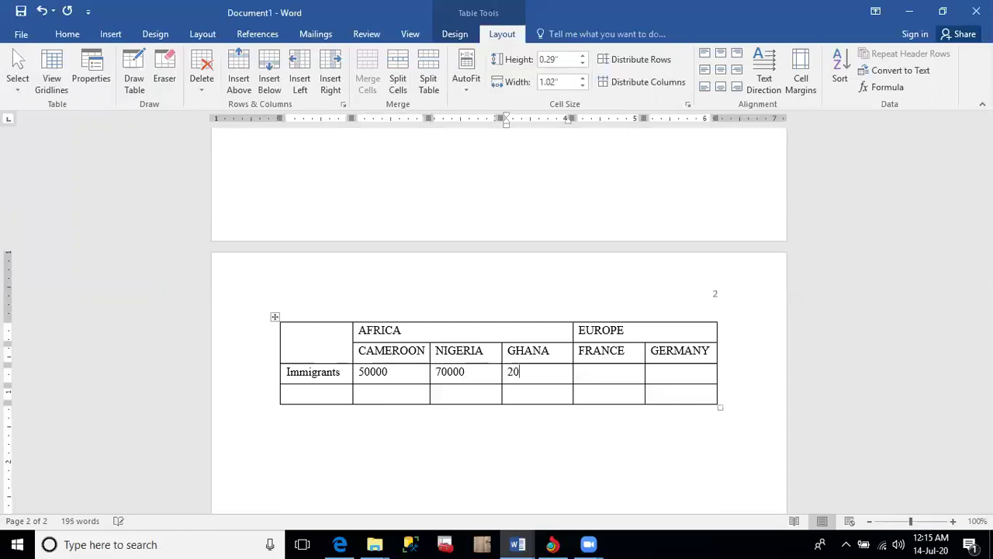
{"action": "type", "text": "000"}
{"action": "key", "text": "Tab"}
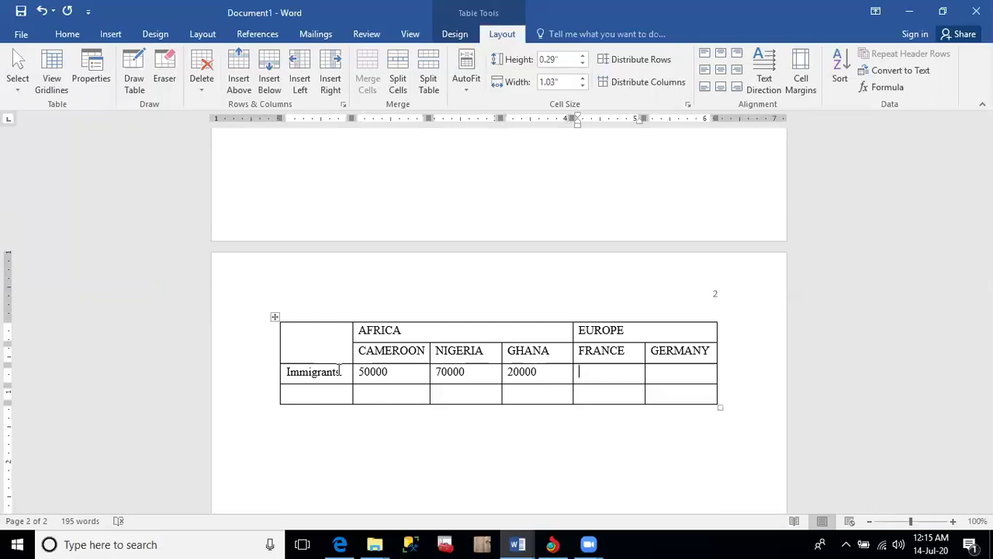
{"action": "type", "text": "1000000"}
{"action": "key", "text": "Tab"}
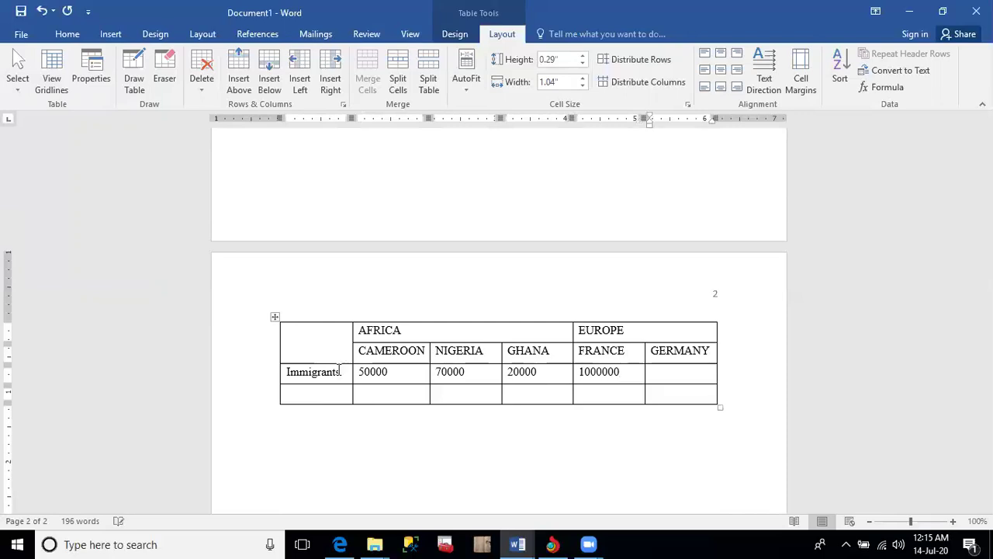
{"action": "type", "text": "5000000"}
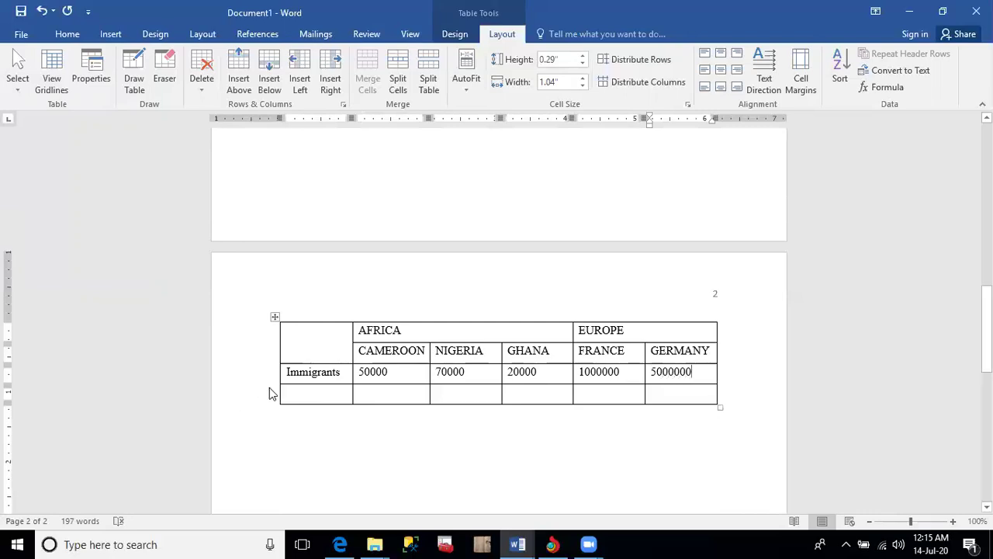
Label the table's fourth row Emigrants in its first cell.
{"action": "left_click", "coordinate": [290, 391]}
{"action": "type", "text": "E"}
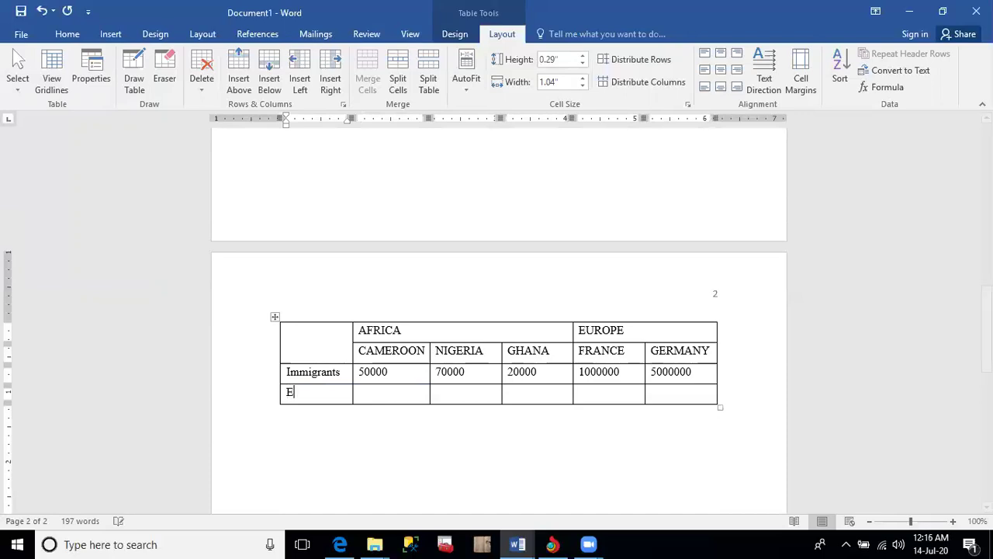
{"action": "type", "text": "migra"}
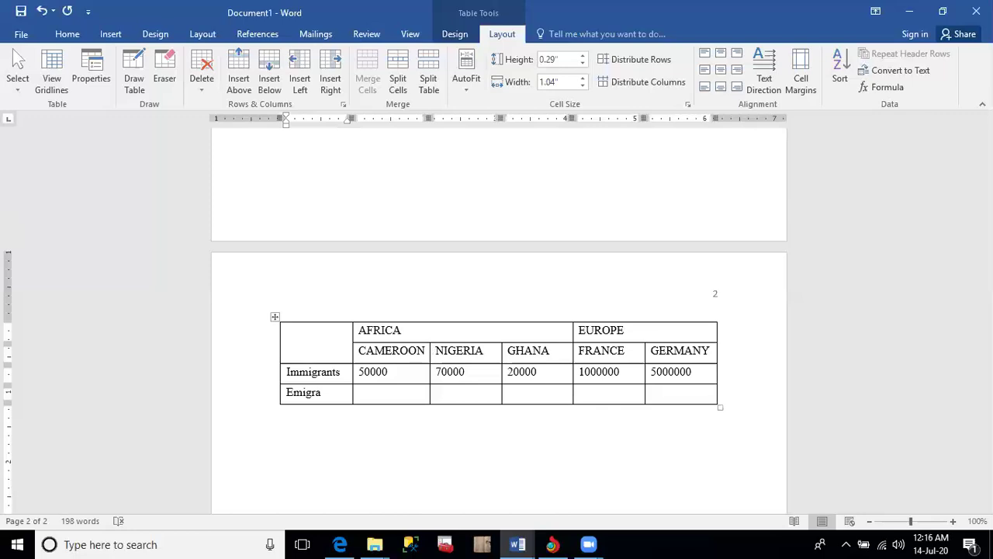
{"action": "type", "text": "nts"}
Fill the Emigrants row with 10000 for Cameroon, 10000 for Nigeria, 3000 for Ghana, 5000 for France and 2500 for Germany.
{"action": "key", "text": "Tab"}
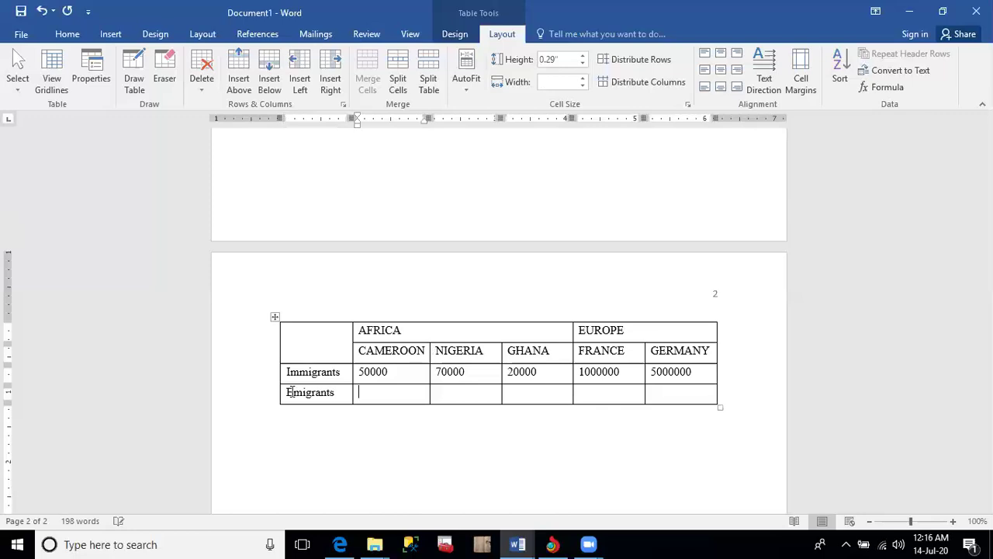
{"action": "type", "text": "10000"}
{"action": "key", "text": "Tab"}
{"action": "type", "text": "100"}
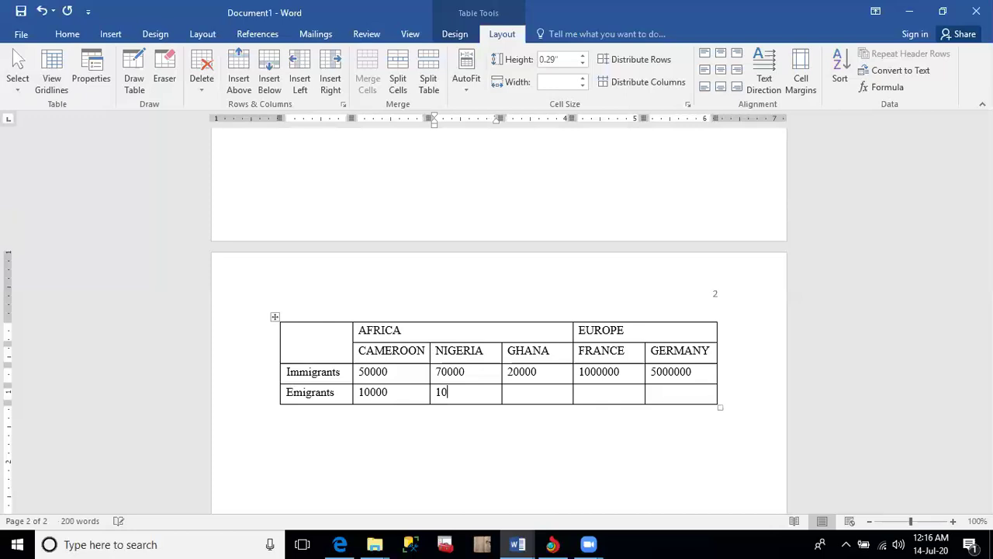
{"action": "type", "text": "00"}
{"action": "key", "text": "Tab"}
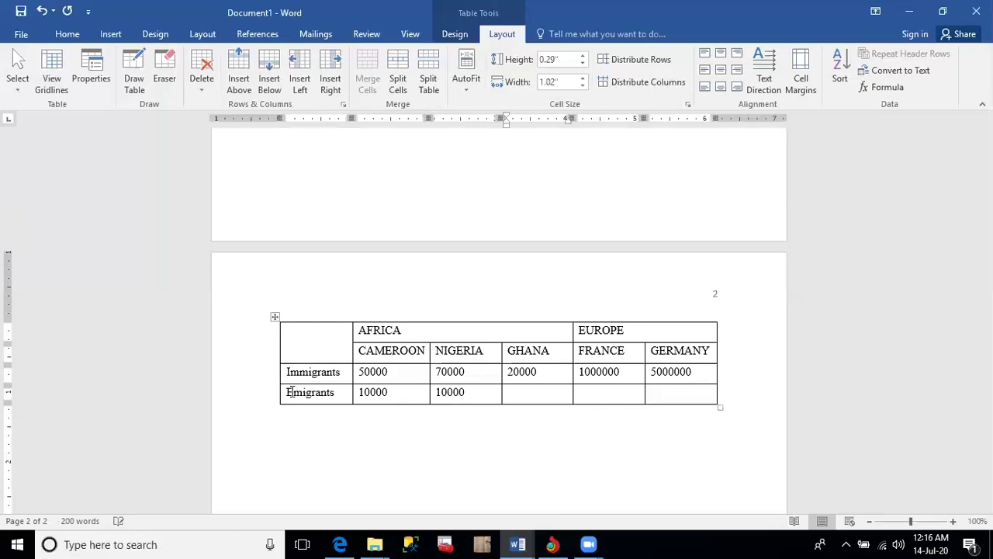
{"action": "type", "text": "3000"}
{"action": "key", "text": "Tab"}
{"action": "type", "text": "5000"}
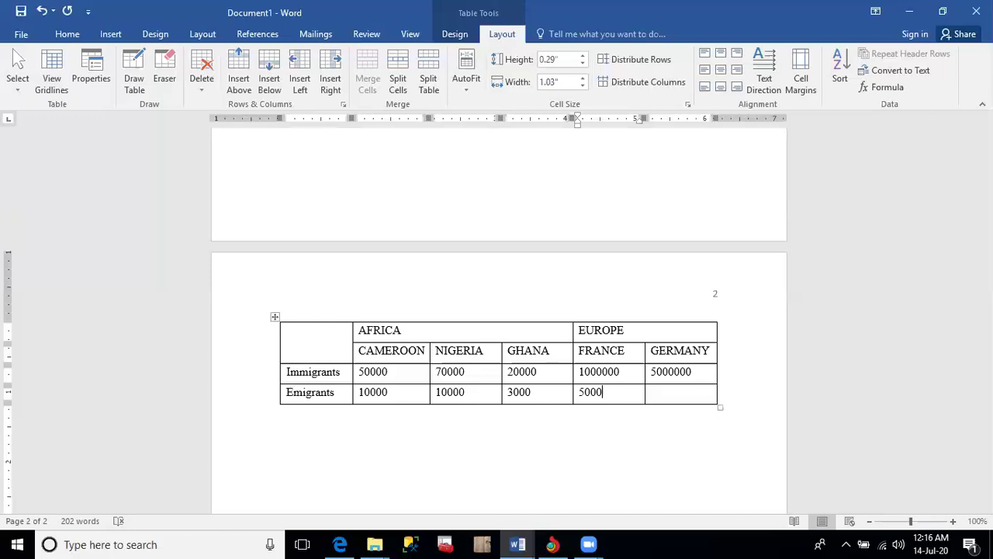
{"action": "key", "text": "Tab"}
{"action": "type", "text": "2500"}
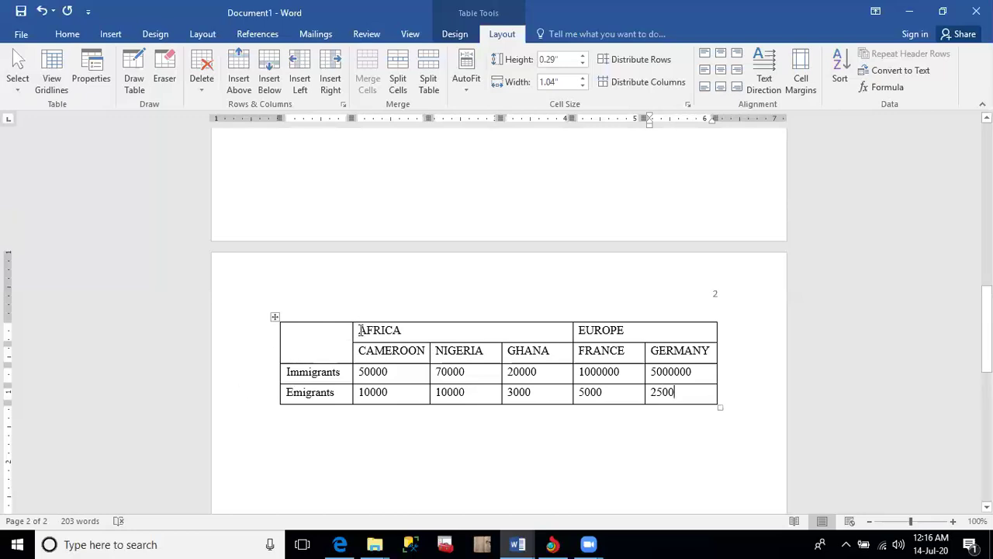
Try to centre the contents of the whole migration table at once with the paragraph alignment.
{"action": "mouse_move", "coordinate": [360, 329]}
{"action": "left_mouse_down"}
{"action": "mouse_move", "coordinate": [543, 355]}
{"action": "mouse_move", "coordinate": [679, 397]}
{"action": "left_mouse_up"}
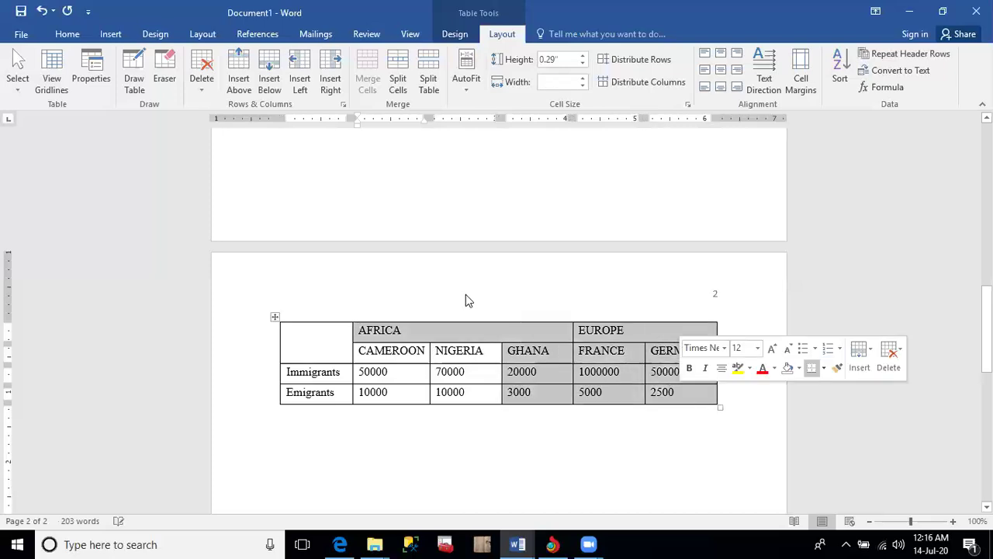
{"action": "left_click", "coordinate": [349, 354], "text": "ctrl"}
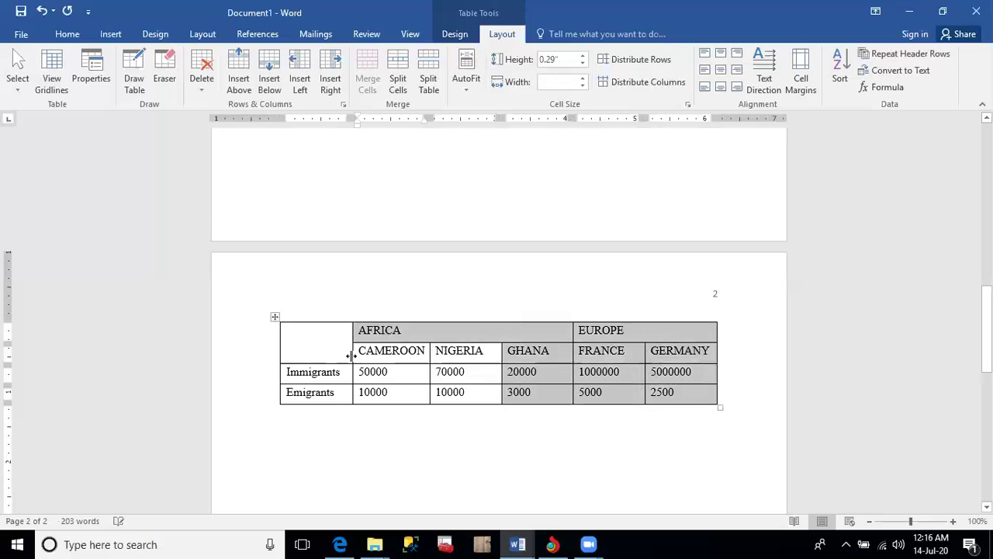
{"action": "left_click", "coordinate": [275, 317]}
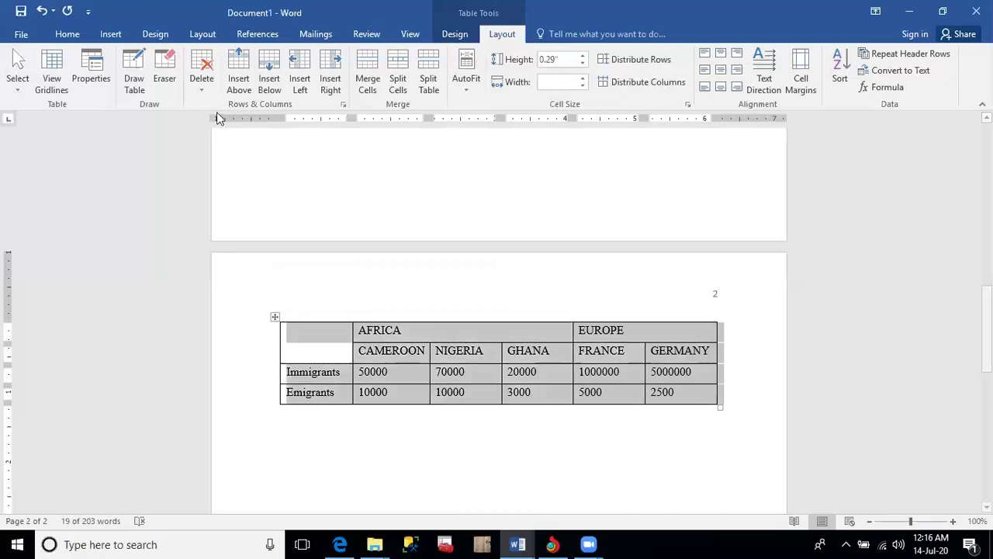
{"action": "left_click", "coordinate": [67, 33]}
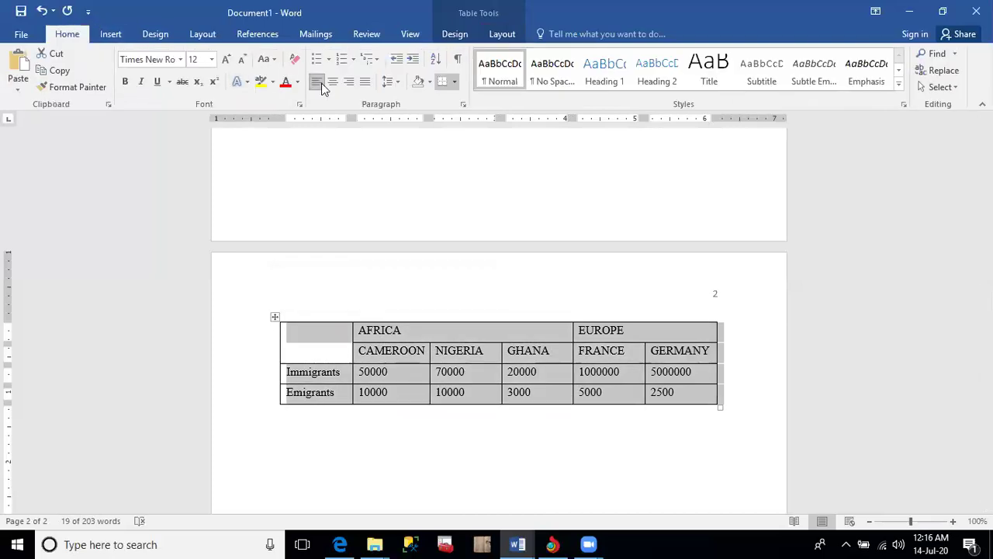
{"action": "left_click", "coordinate": [332, 82]}
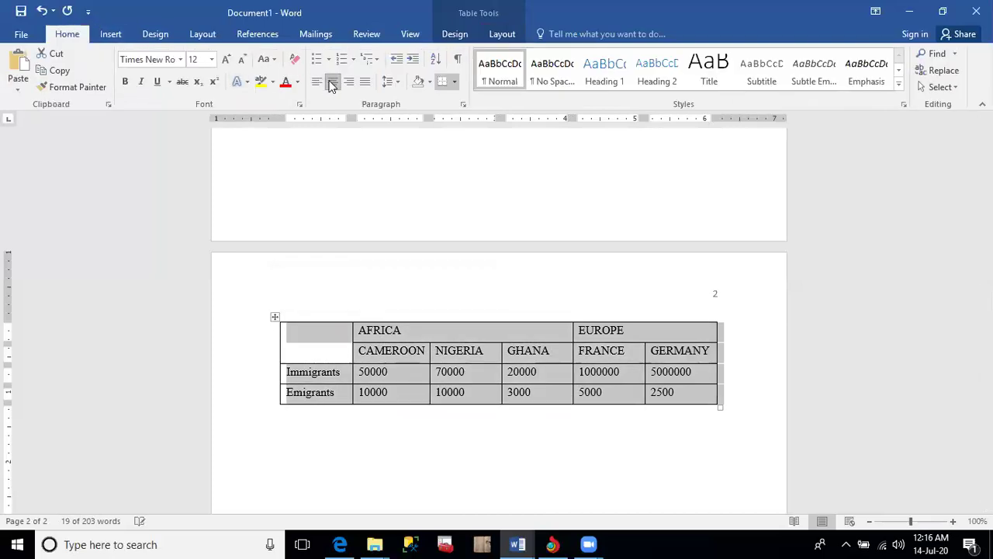
Centre the text in all continent, country and figure cells, and in the Immigrants and Emigrants label cells.
{"action": "left_click", "coordinate": [377, 333]}
{"action": "mouse_move", "coordinate": [359, 331]}
{"action": "left_mouse_down"}
{"action": "mouse_move", "coordinate": [619, 410]}
{"action": "mouse_move", "coordinate": [671, 398]}
{"action": "left_mouse_up"}
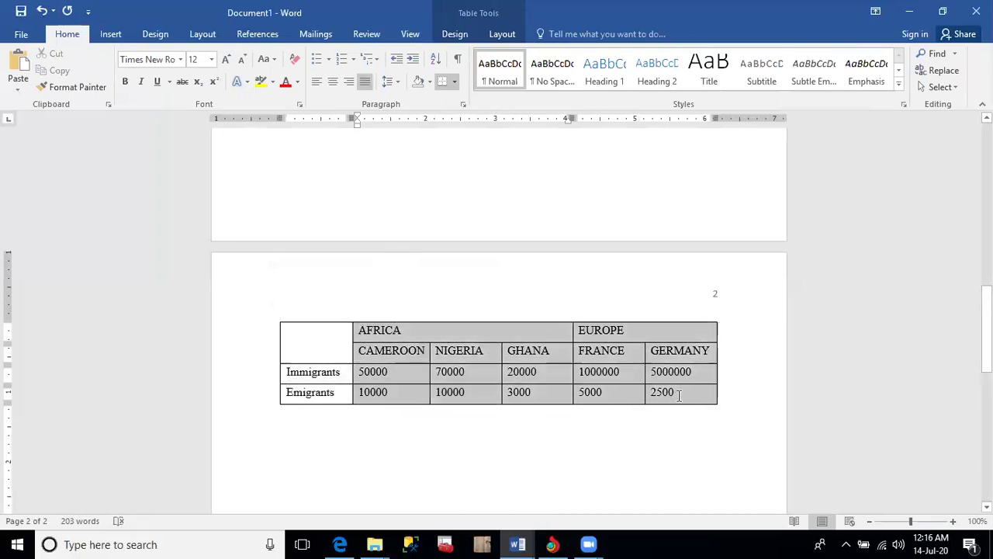
{"action": "left_click", "coordinate": [334, 82]}
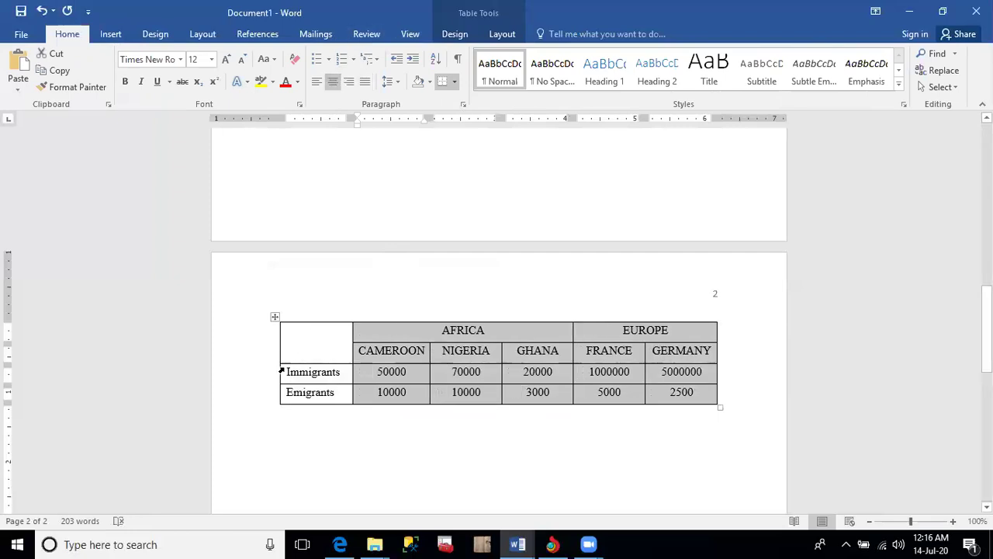
{"action": "left_click_drag", "start_coordinate": [283, 371], "coordinate": [328, 385]}
{"action": "left_click", "coordinate": [333, 82]}
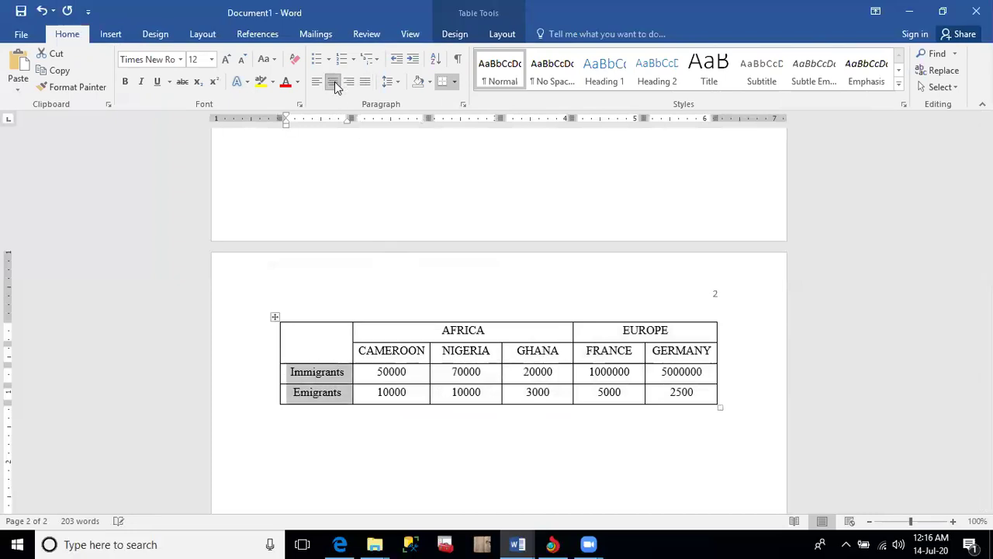
{"action": "left_click", "coordinate": [457, 372]}
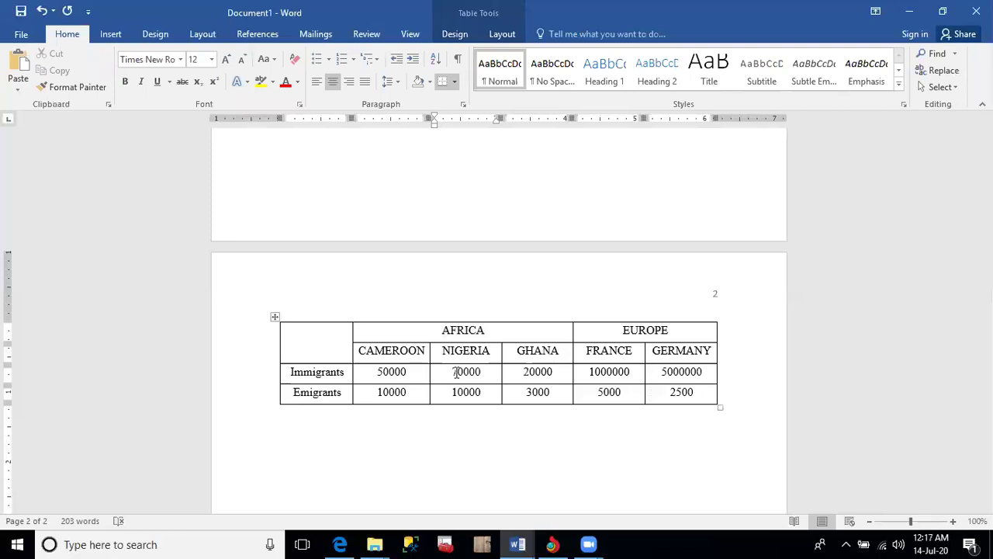
Save the document as a Word Document named Task 1 in the Desktop folder that carries the author's name.
{"action": "left_click", "coordinate": [21, 36]}
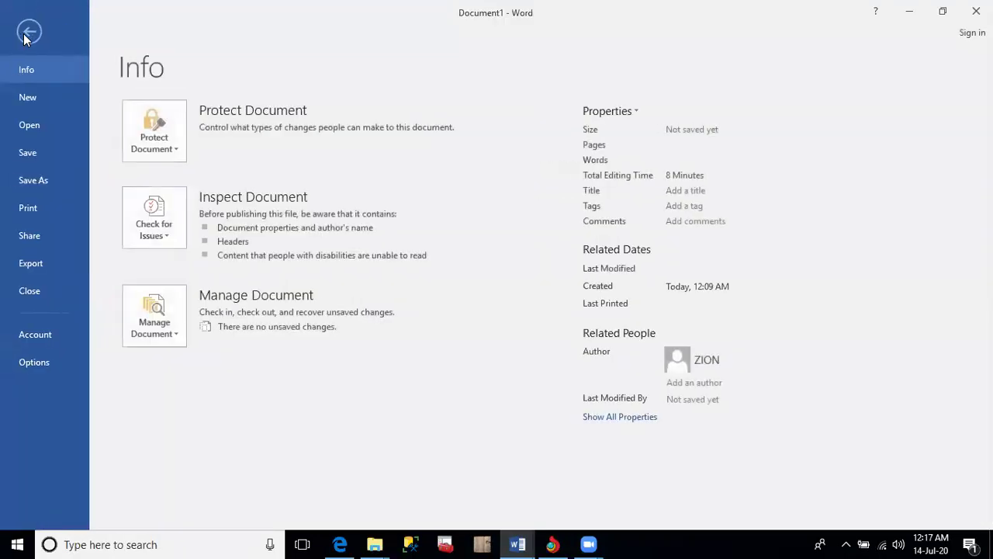
{"action": "left_click", "coordinate": [42, 180]}
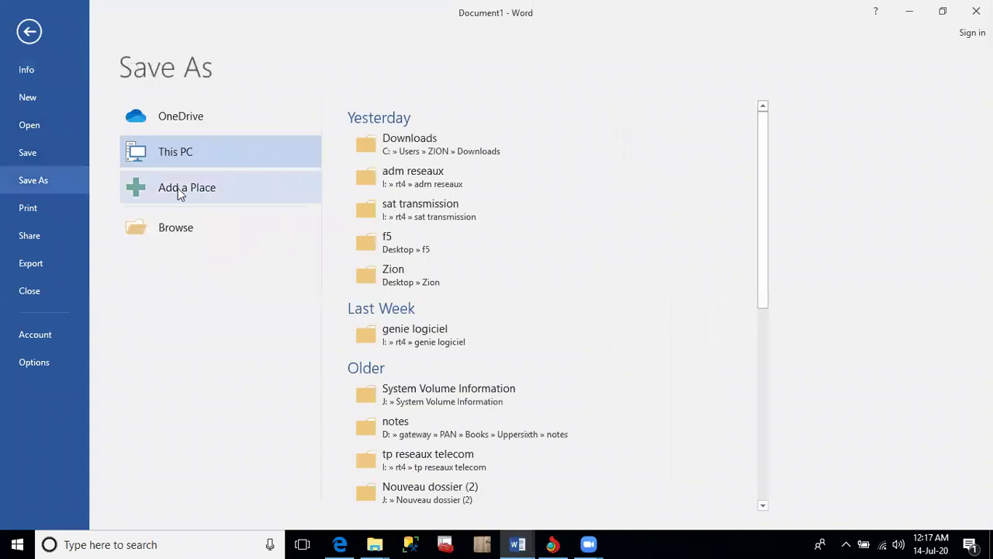
{"action": "left_click", "coordinate": [169, 231]}
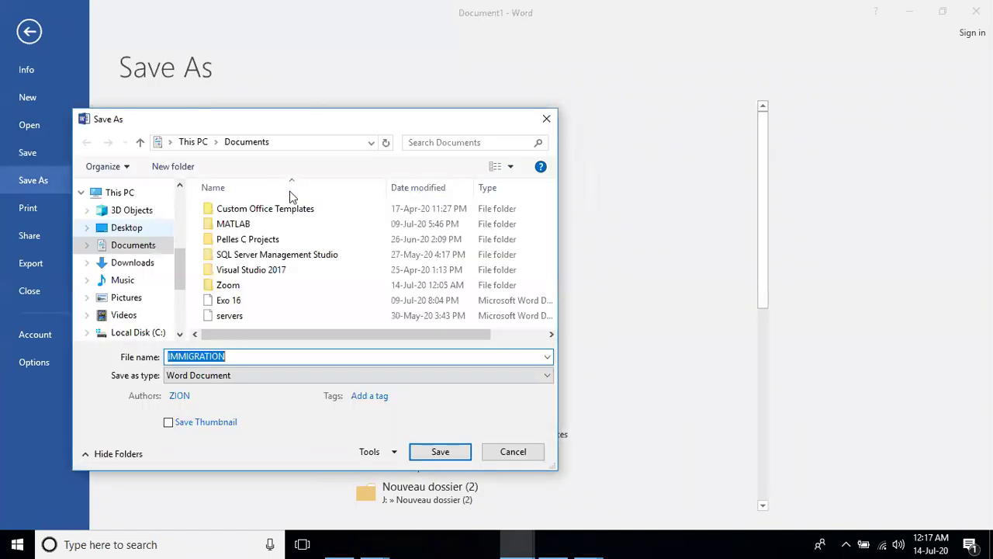
{"action": "left_click", "coordinate": [135, 228]}
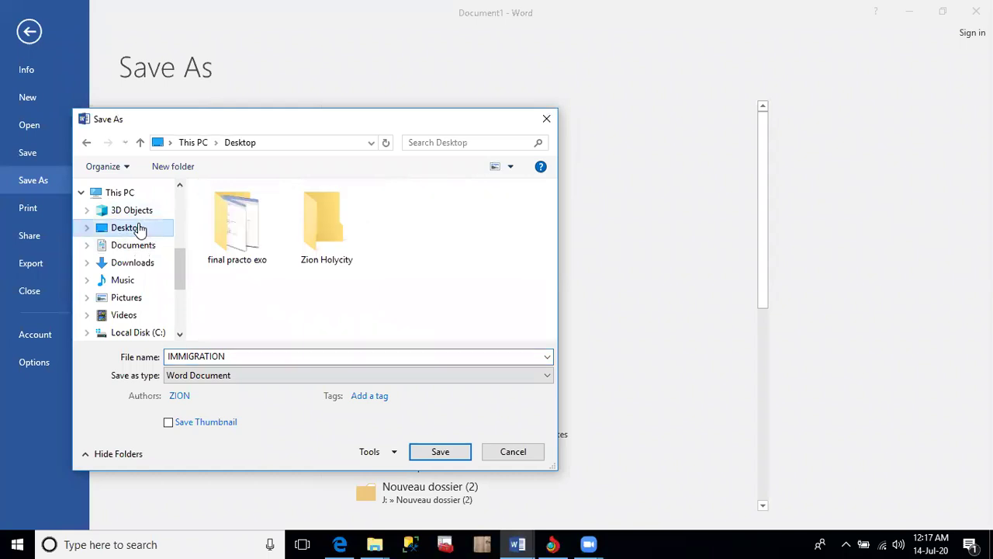
{"action": "double_click", "coordinate": [315, 225]}
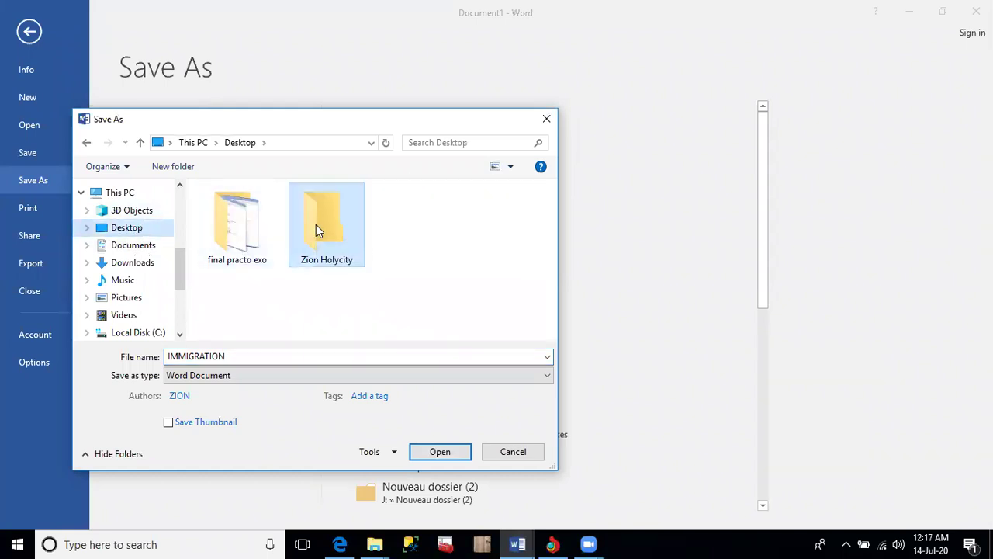
{"action": "double_click", "coordinate": [237, 356]}
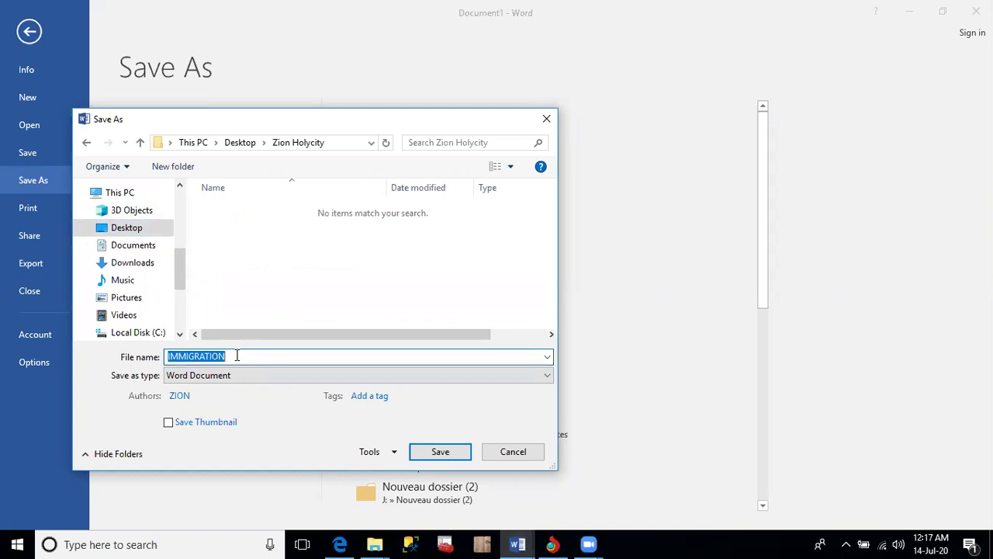
{"action": "type", "text": "Task"}
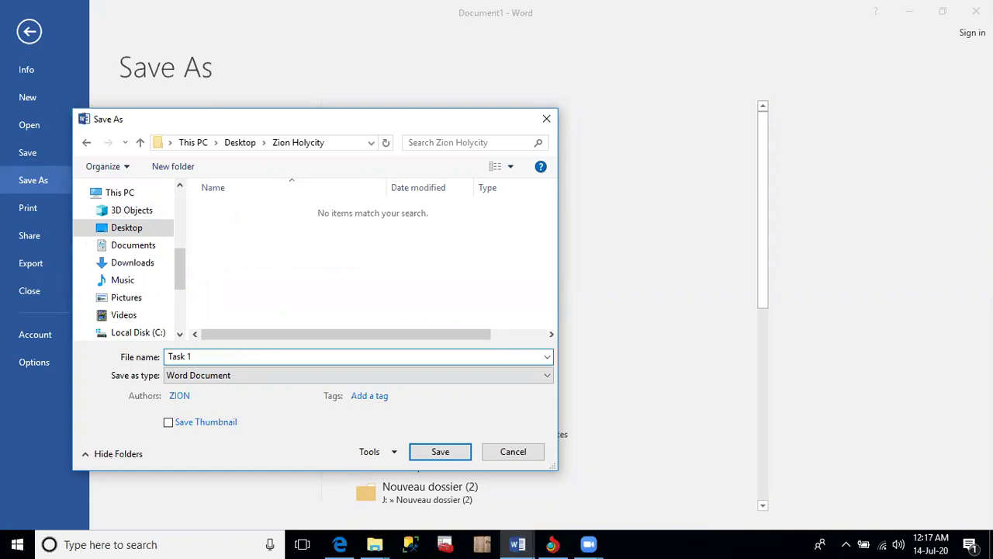
{"action": "type", "text": "1"}
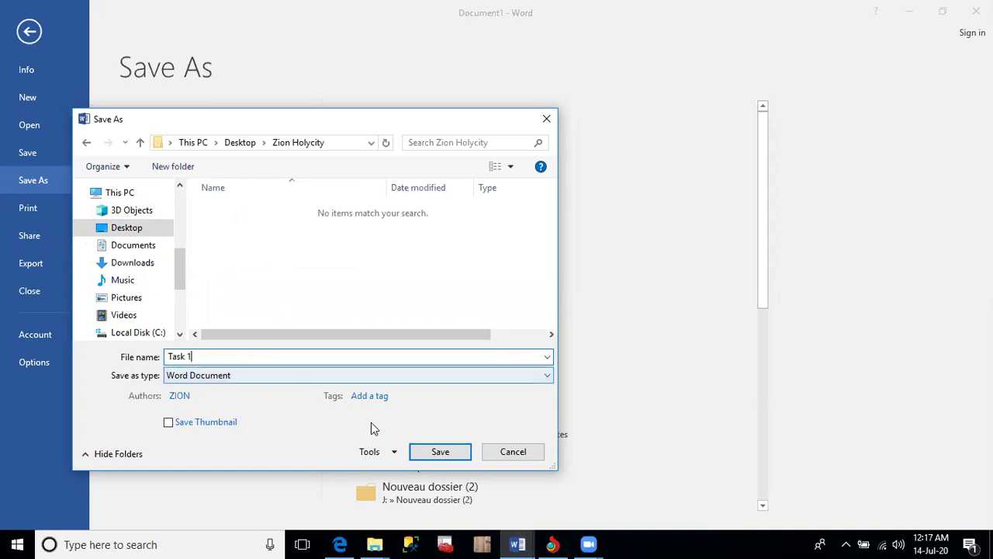
{"action": "left_click", "coordinate": [421, 452]}
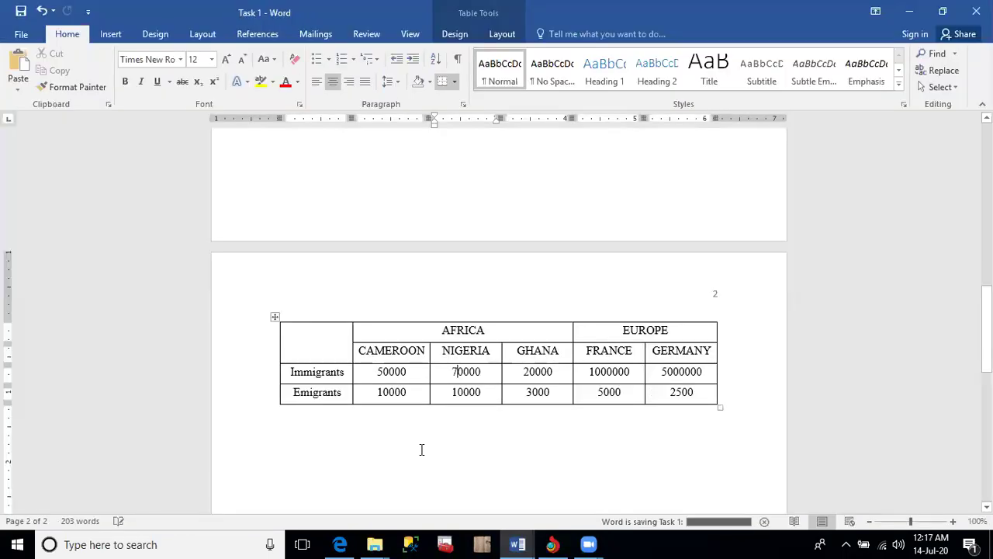
Switch to the Desktop, check the author's named folder for the saved Task 1 file, and close the folder window.
{"action": "left_click", "coordinate": [910, 11]}
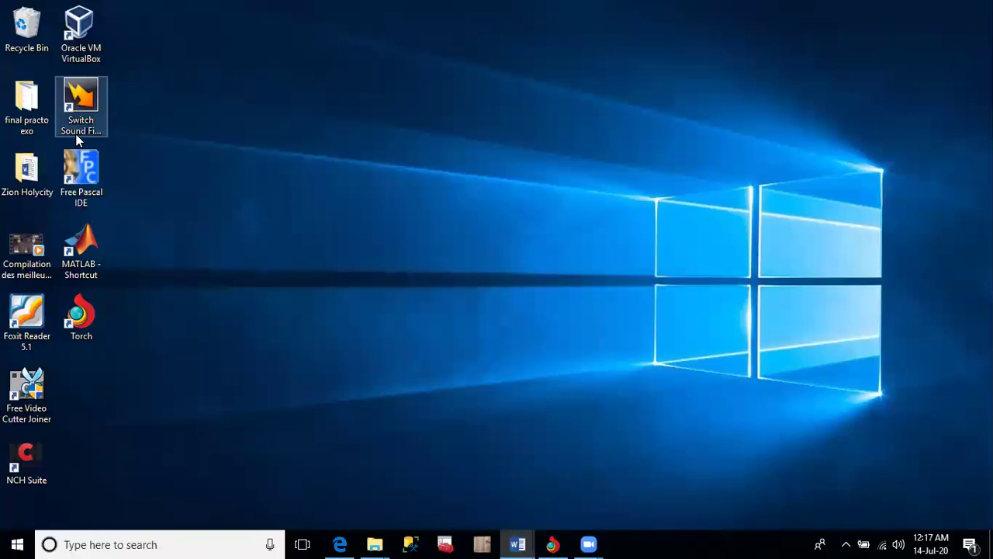
{"action": "double_click", "coordinate": [29, 168]}
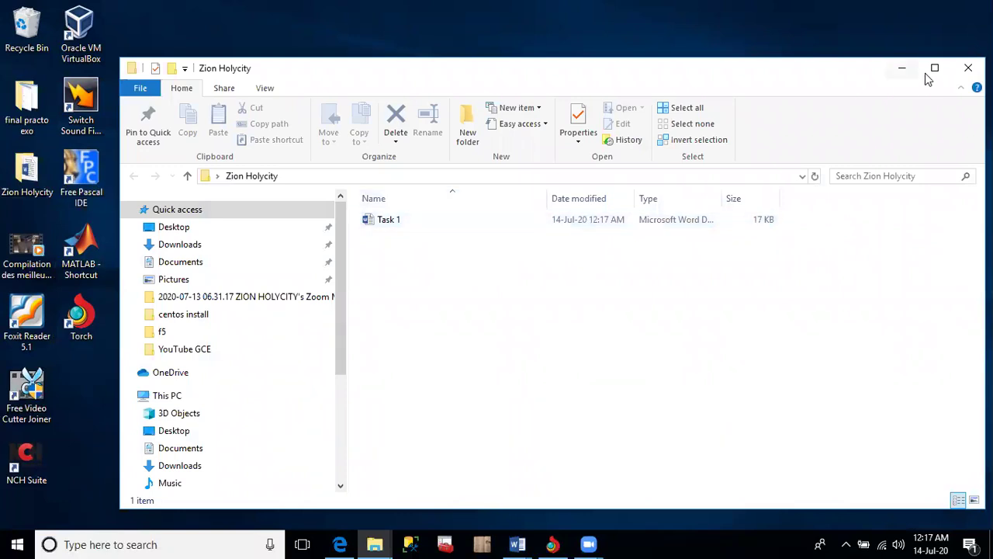
{"action": "left_click", "coordinate": [967, 69]}
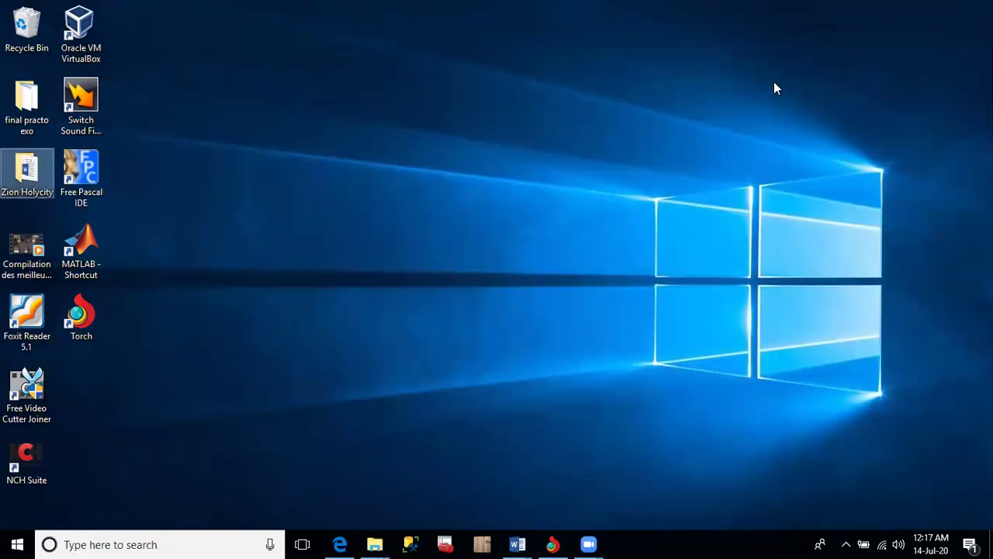